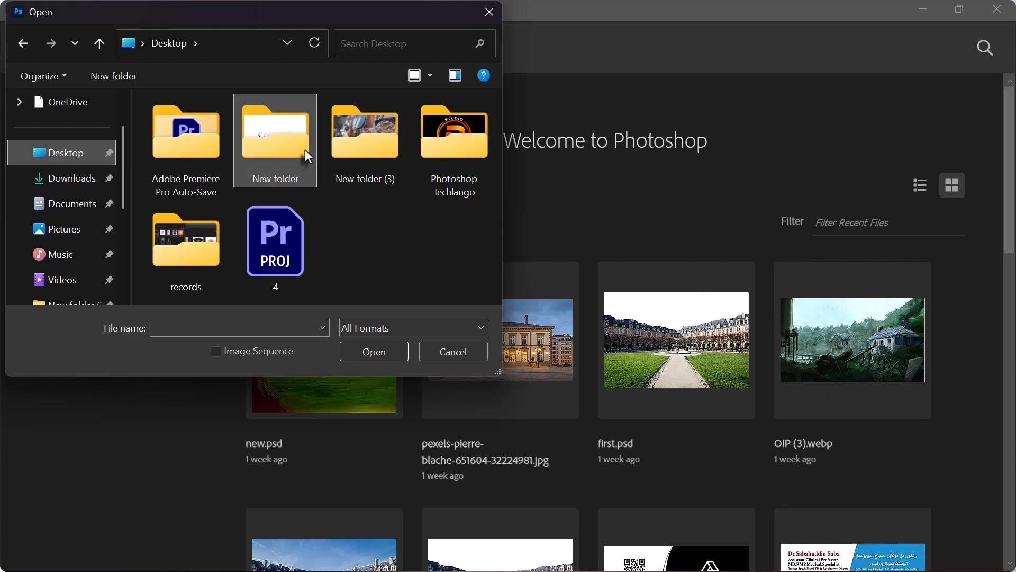
- Open the Subject image from the day4 folder inside New folder on the desktop
{"action": "double_click", "coordinate": [305, 148]}
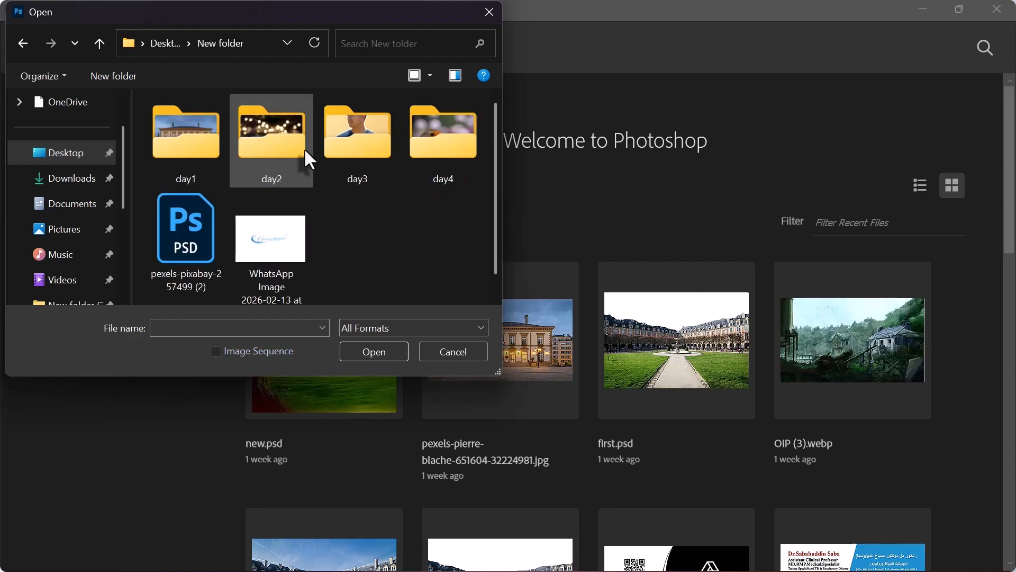
{"action": "double_click", "coordinate": [441, 163]}
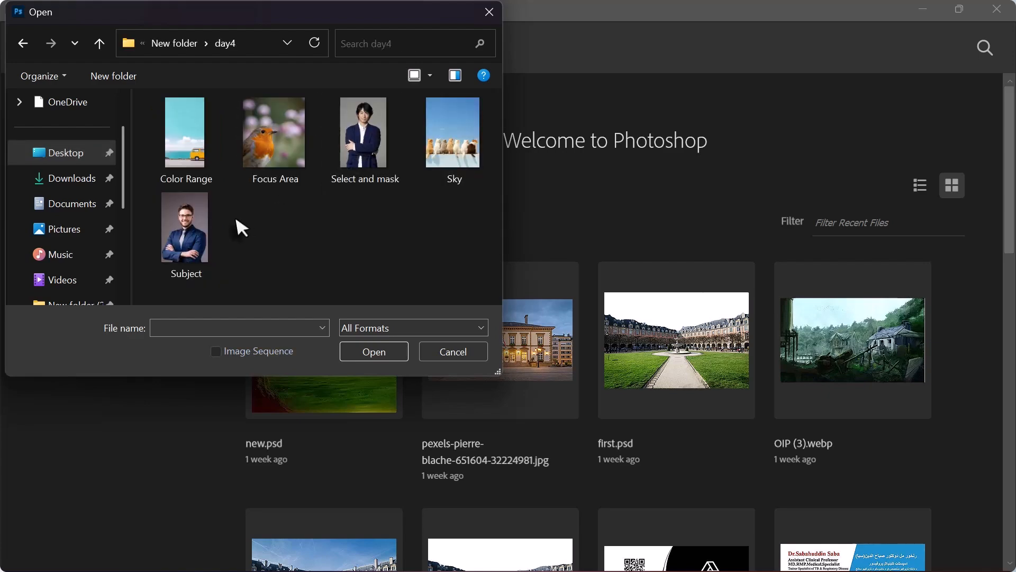
{"action": "left_click", "coordinate": [205, 224]}
{"action": "left_click", "coordinate": [374, 352]}
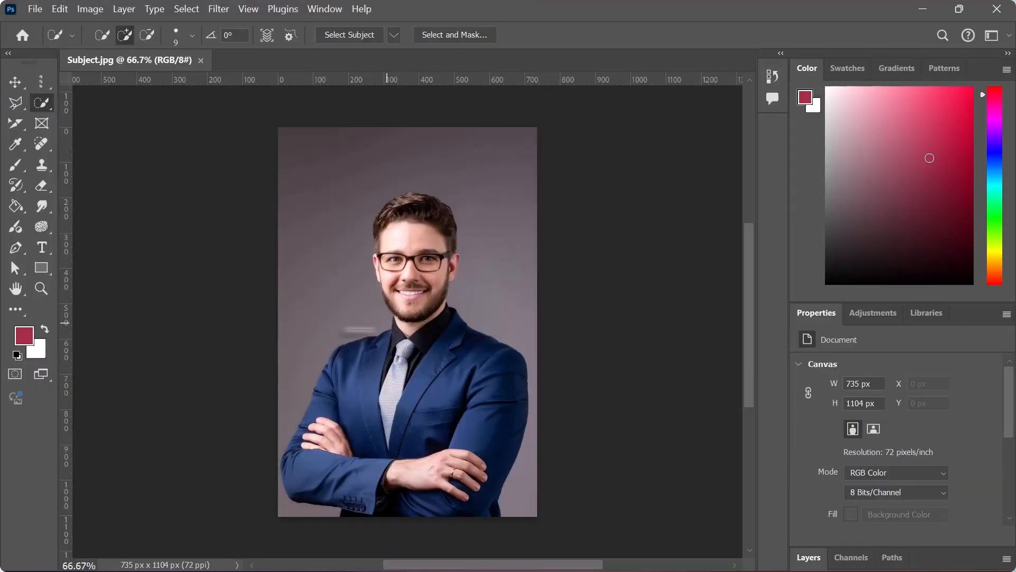
- Show the layer list and unlock the Background layer, accepting the default layer style settings
{"action": "left_click", "coordinate": [808, 558]}
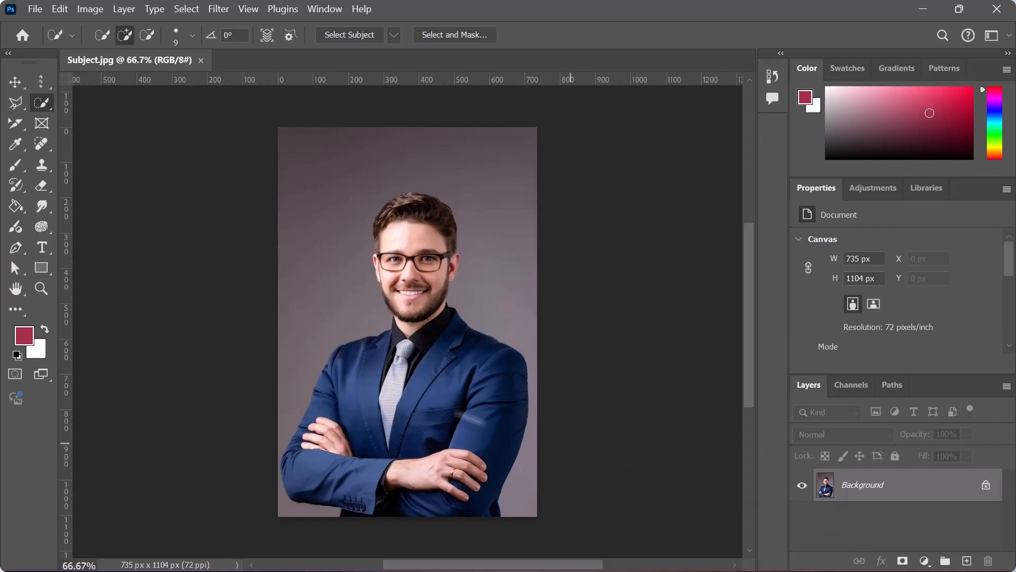
{"action": "left_click", "coordinate": [986, 485]}
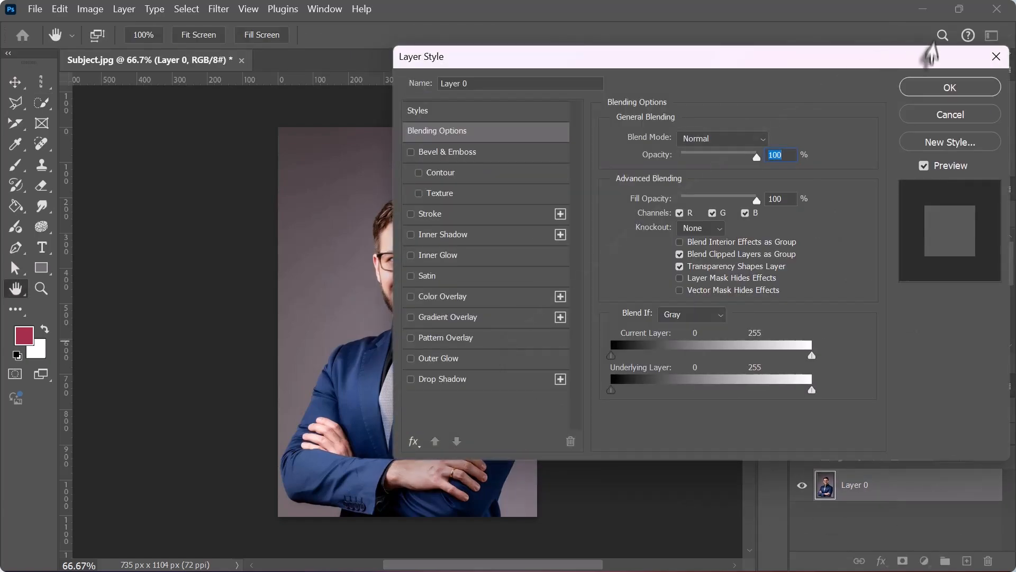
{"action": "key", "text": "w"}
{"action": "left_click", "coordinate": [944, 88]}
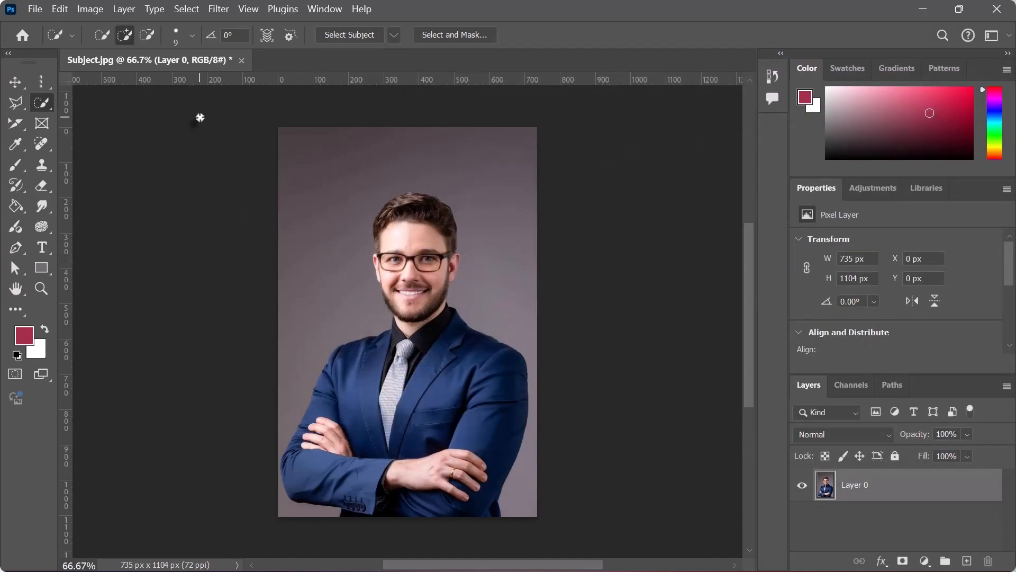
{"action": "left_click", "coordinate": [175, 10]}
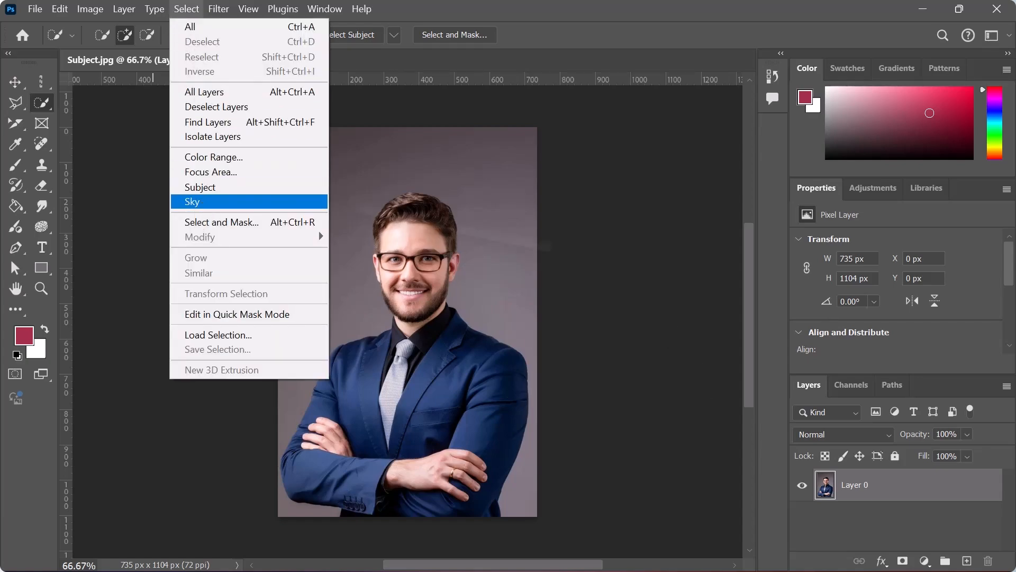
{"action": "left_click", "coordinate": [856, 487]}
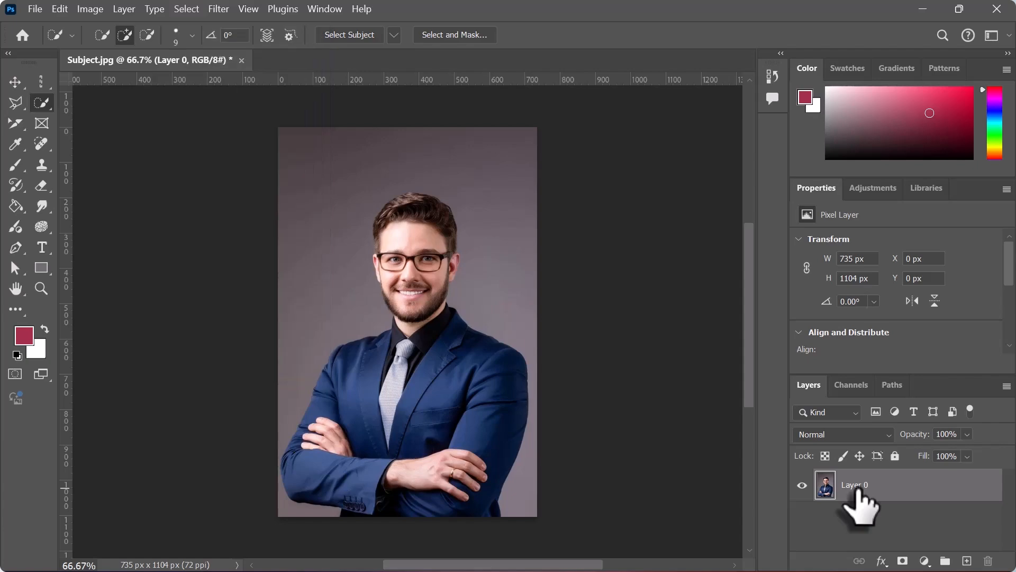
{"action": "double_click", "coordinate": [855, 486]}
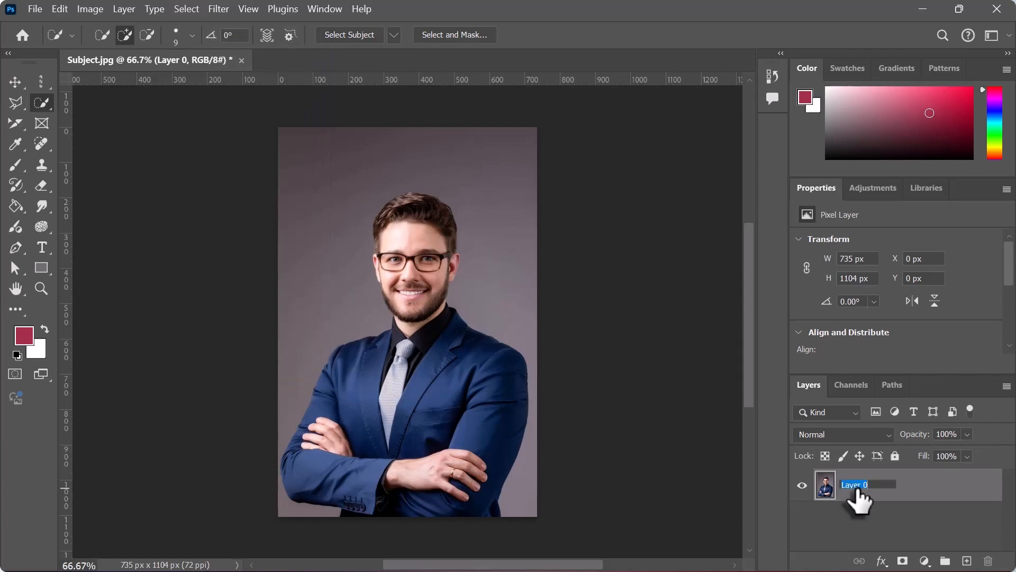
{"action": "left_click", "coordinate": [896, 487]}
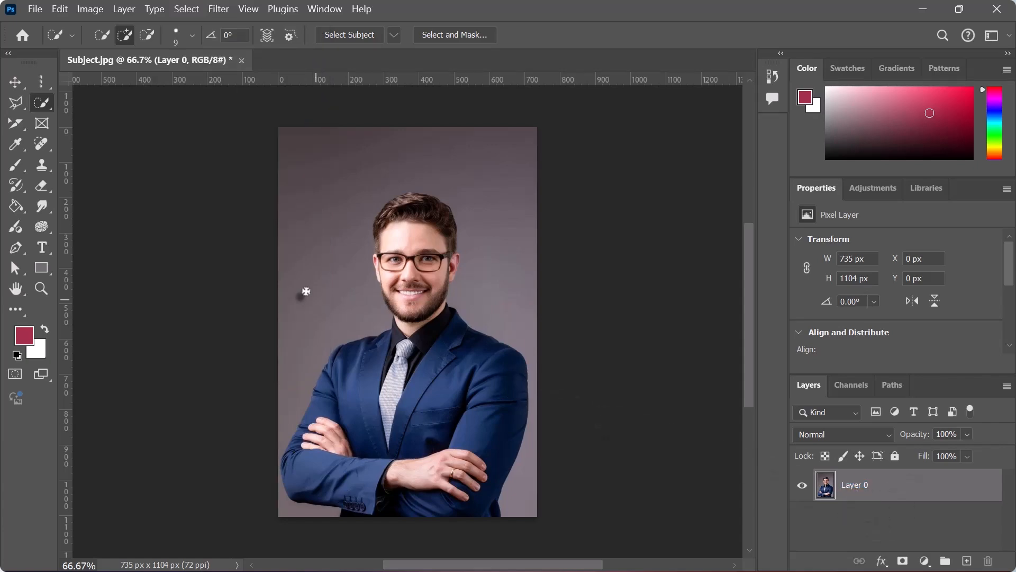
- Select the man with the Subject command and hide his background with a layer mask
{"action": "left_click", "coordinate": [185, 10]}
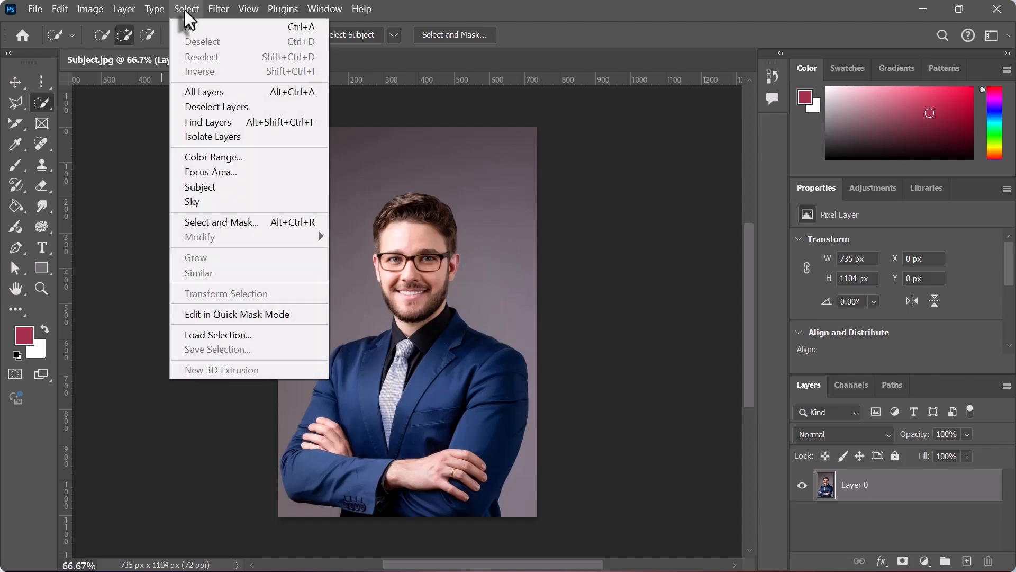
{"action": "left_click", "coordinate": [214, 186]}
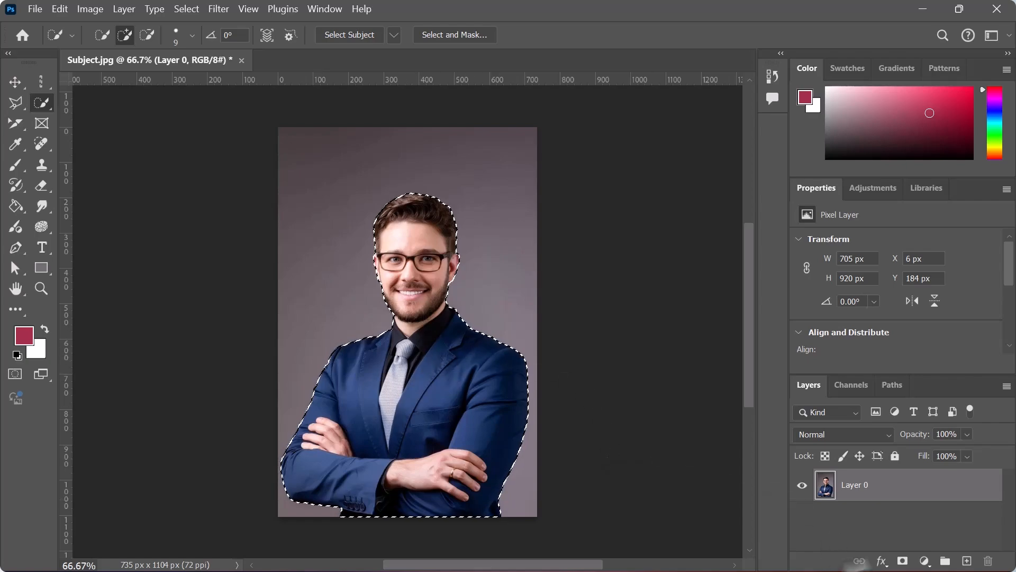
{"action": "left_click", "coordinate": [903, 561]}
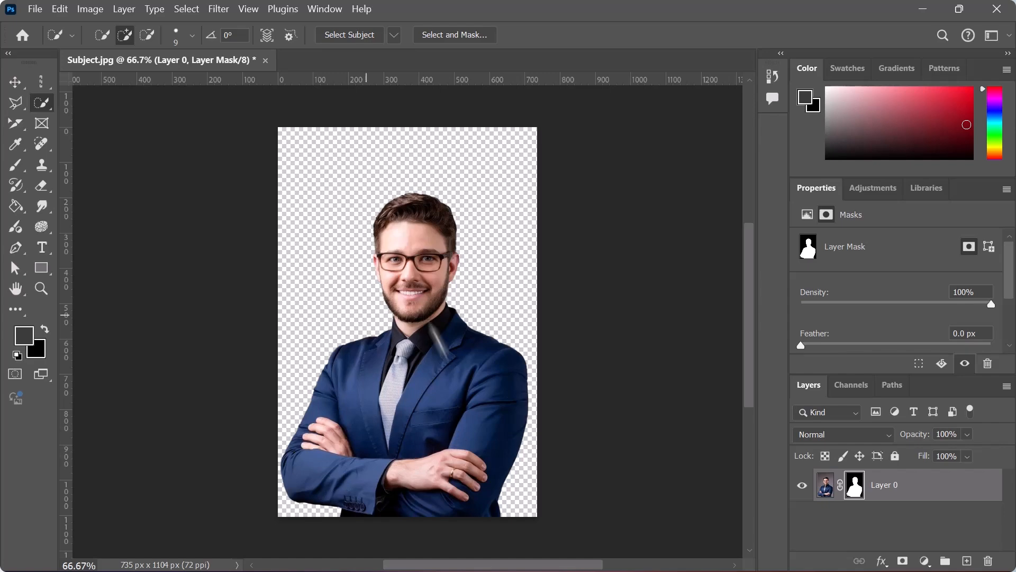
- Move the masked man slightly downward with the Move tool, and undo back to the unmasked subject selection
{"action": "left_click", "coordinate": [15, 83]}
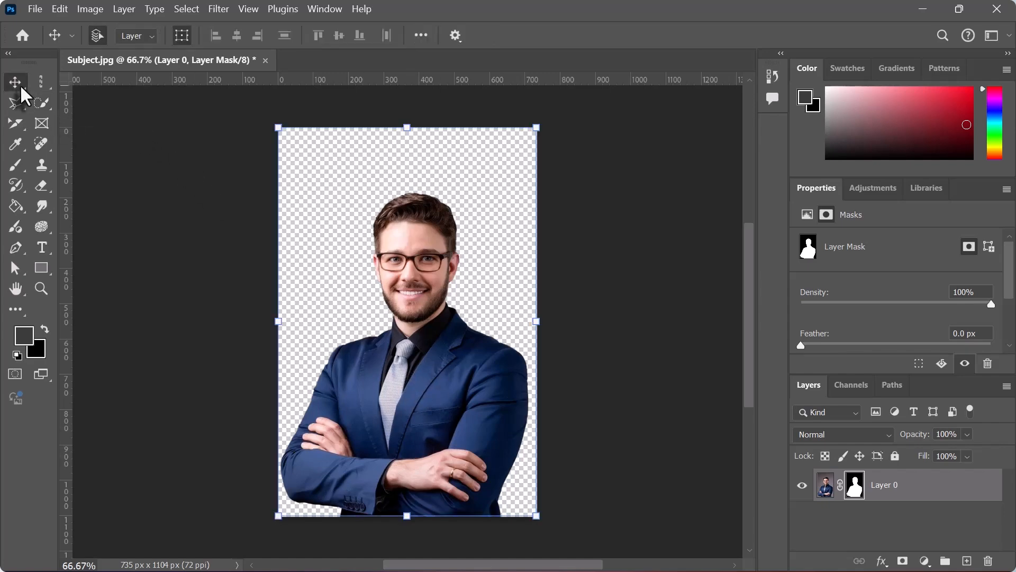
{"action": "left_click_drag", "start_coordinate": [424, 341], "coordinate": [369, 382]}
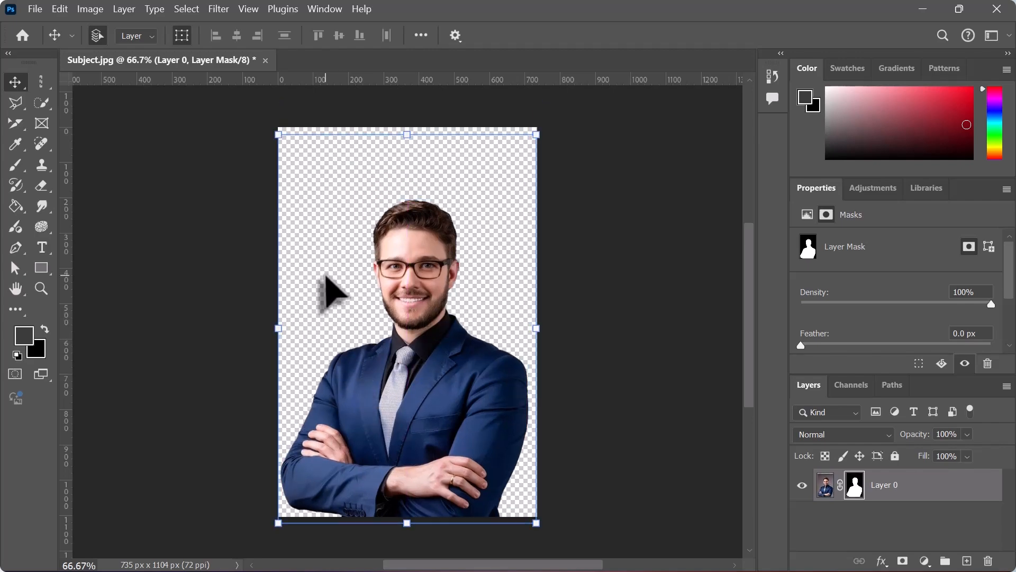
{"action": "left_click", "coordinate": [185, 9]}
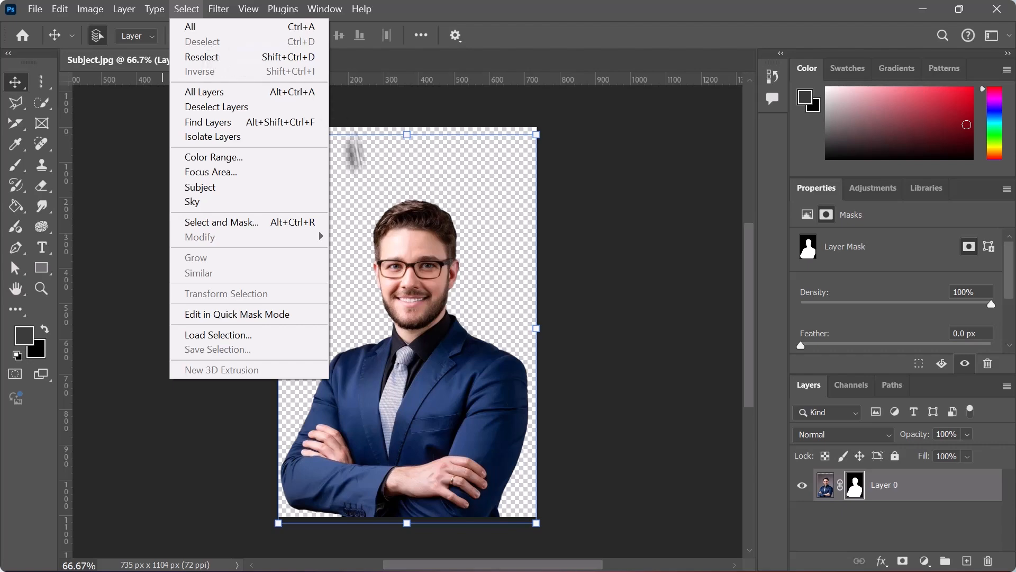
{"action": "left_click", "coordinate": [484, 255]}
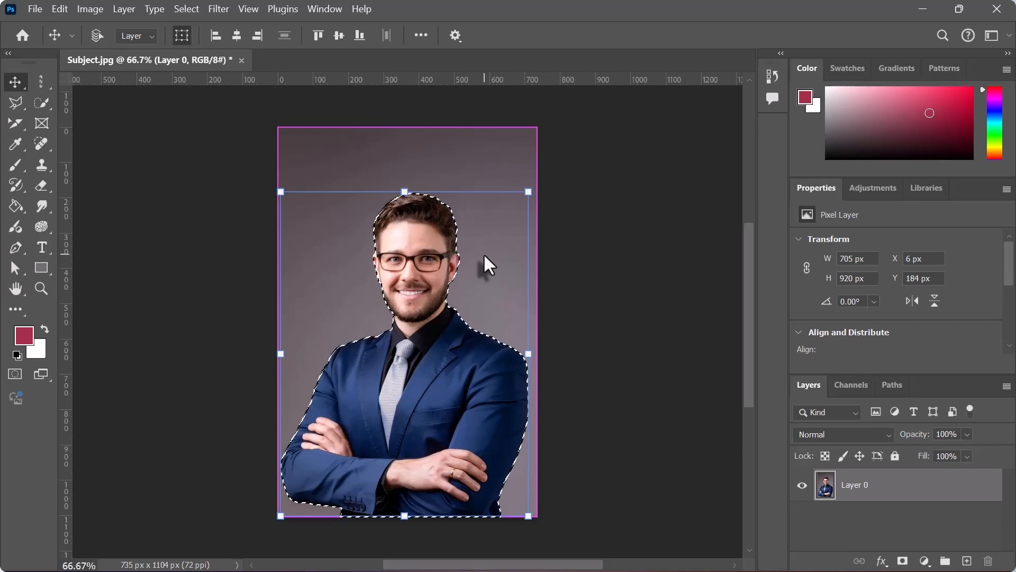
- Deselect the selection around the man and restore it with the Reselect command
{"action": "left_click", "coordinate": [185, 10]}
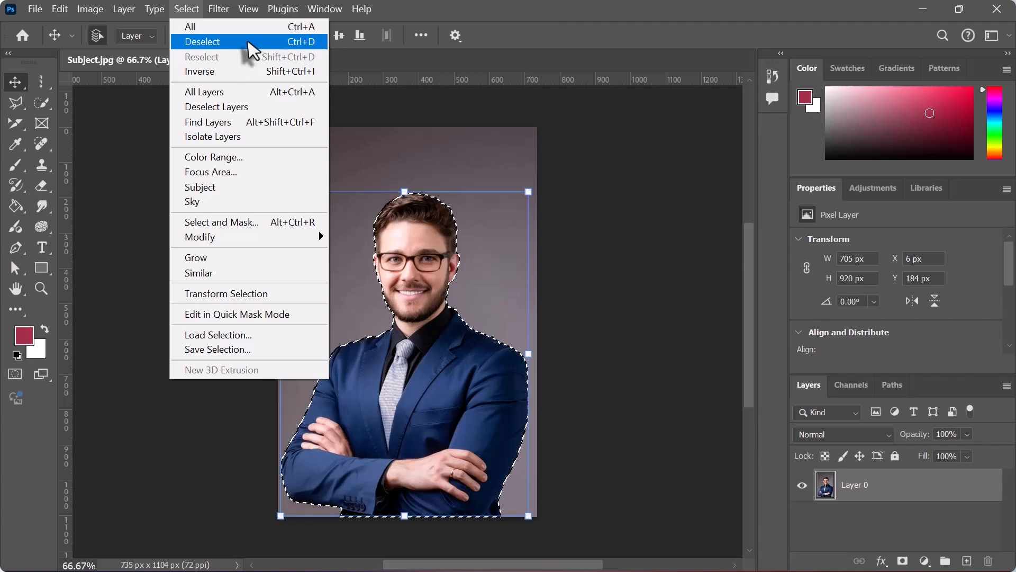
{"action": "left_click", "coordinate": [214, 43]}
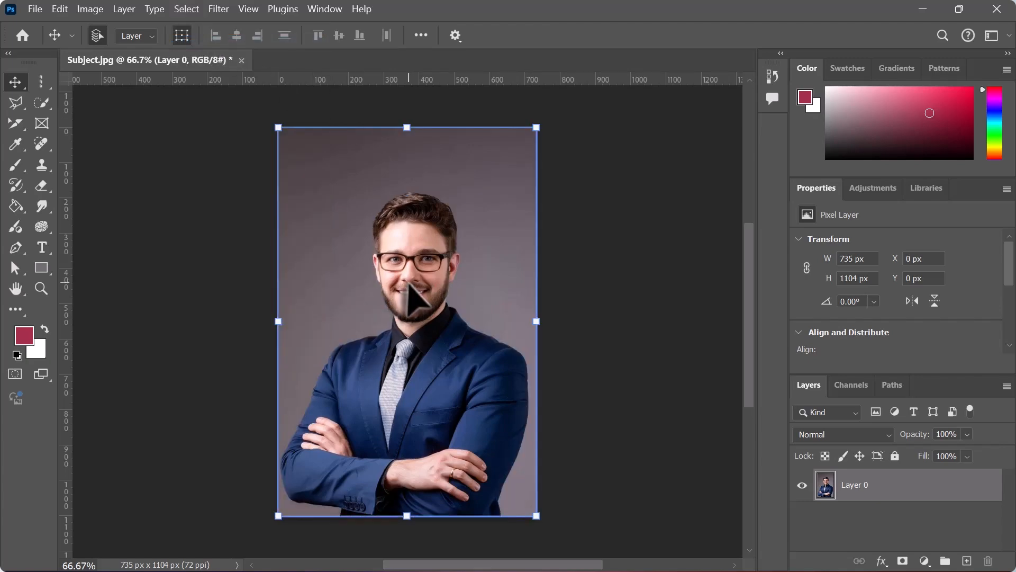
{"action": "left_click", "coordinate": [183, 14]}
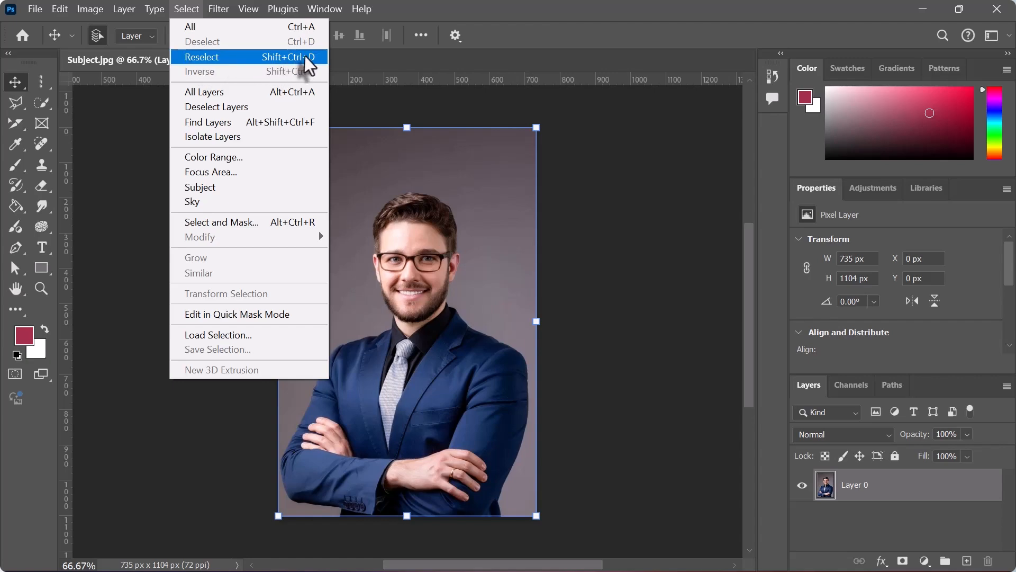
{"action": "left_click", "coordinate": [201, 56]}
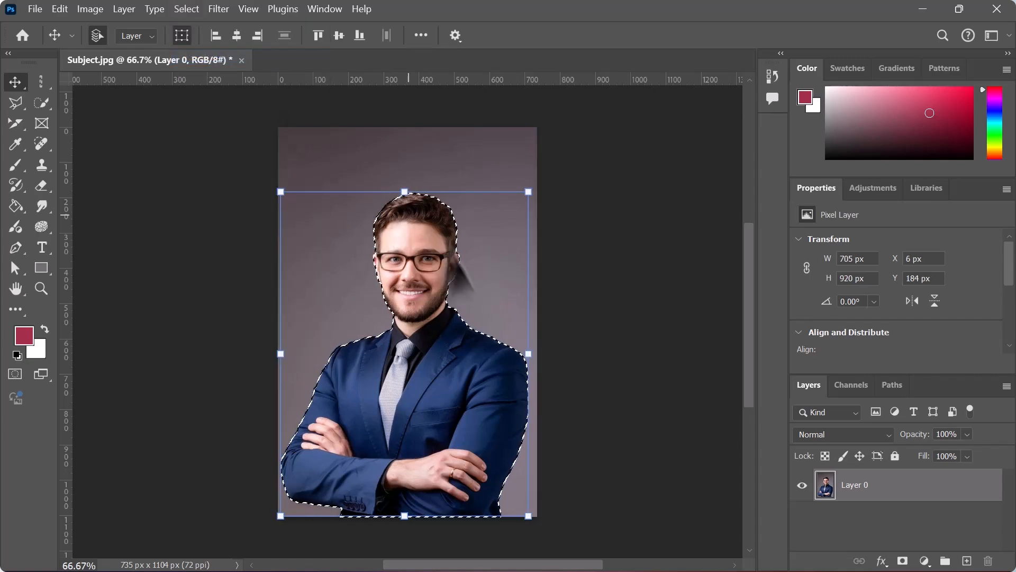
- Replace the selection around the man with a selection of the entire canvas
{"action": "left_click", "coordinate": [194, 11]}
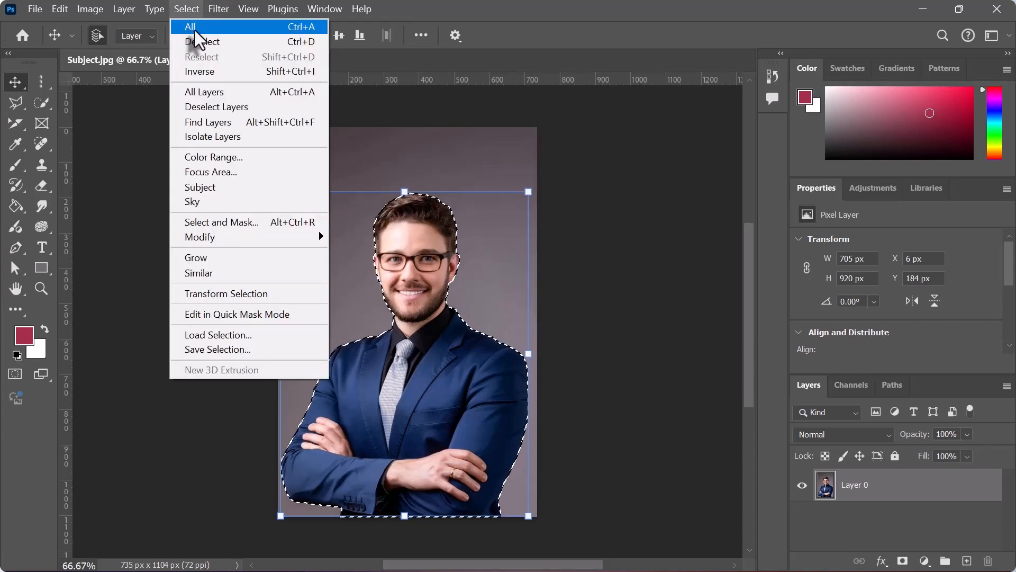
{"action": "left_click", "coordinate": [202, 31]}
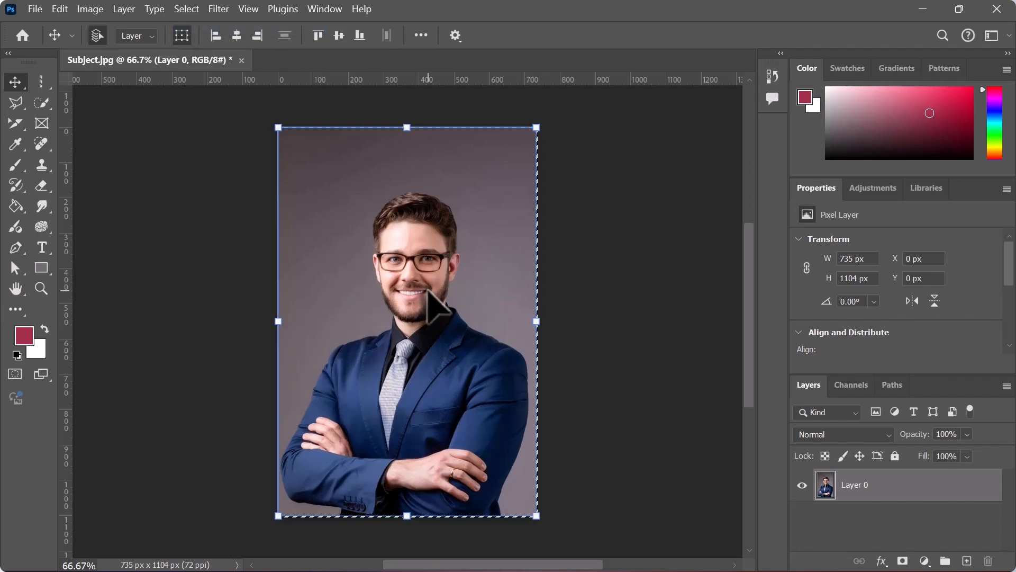
- Replace the full-canvas selection with an automatic subject selection of the man and turn it into a layer mask
{"action": "left_click", "coordinate": [184, 12]}
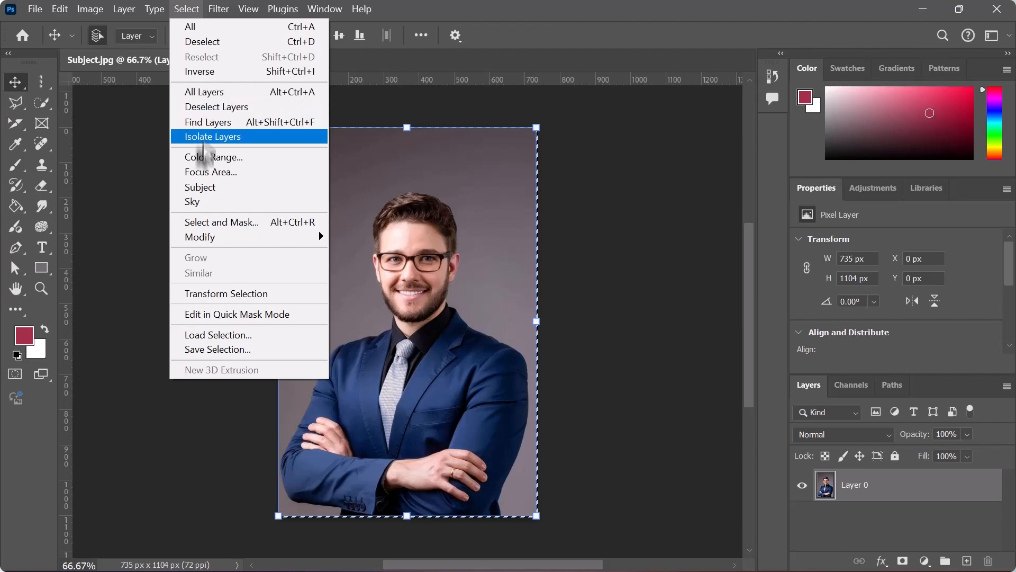
{"action": "left_click", "coordinate": [202, 186]}
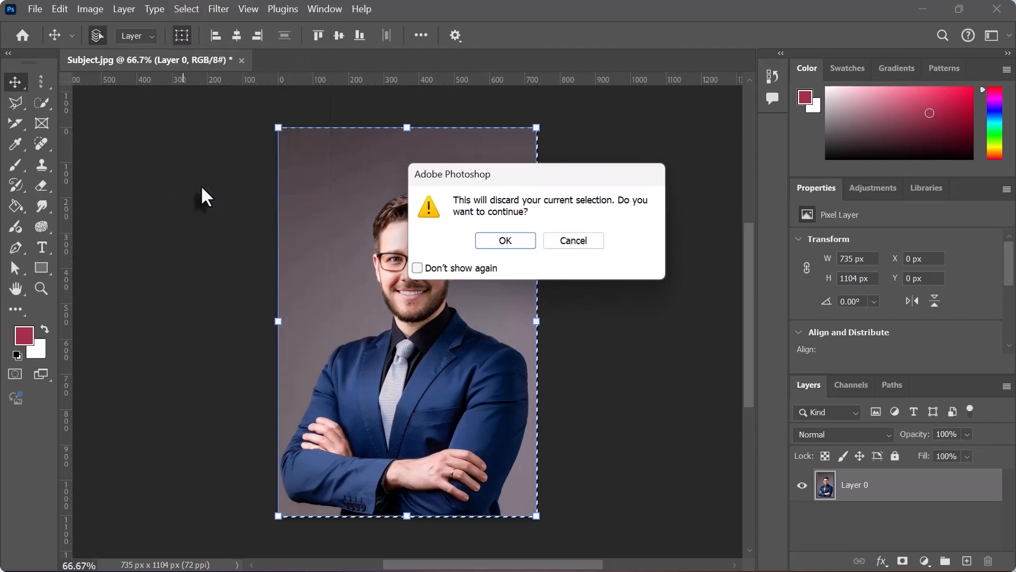
{"action": "left_click", "coordinate": [505, 241]}
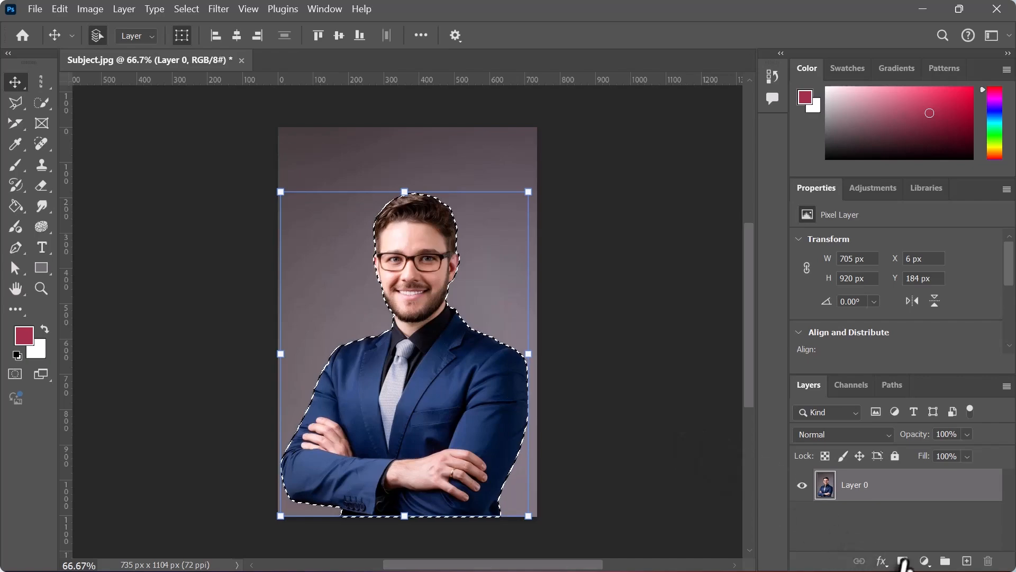
{"action": "left_click", "coordinate": [903, 560]}
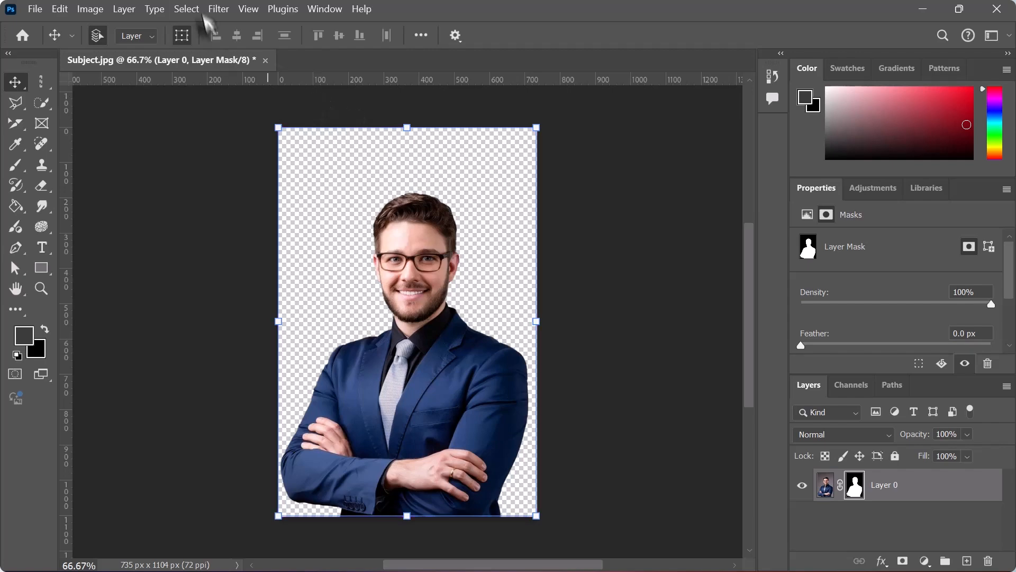
- Open the Color Range image from the day4 folder
{"action": "left_click", "coordinate": [35, 12]}
{"action": "left_click", "coordinate": [65, 41]}
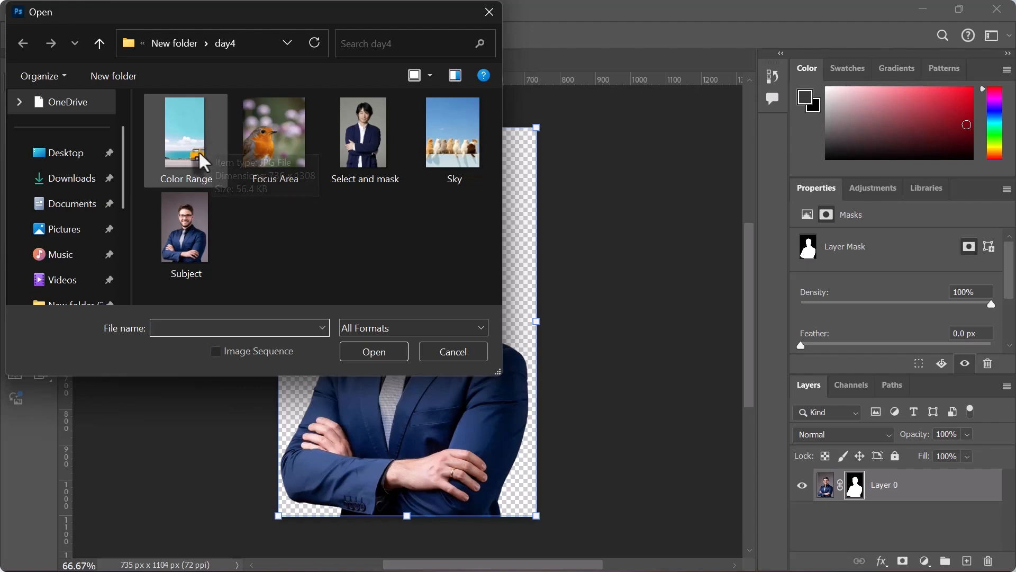
{"action": "left_click", "coordinate": [193, 154]}
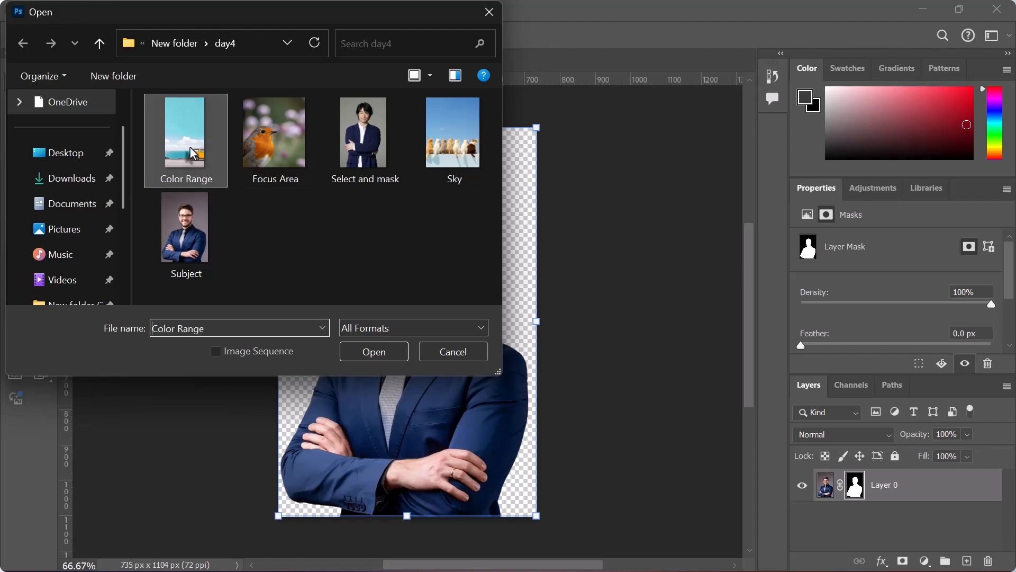
{"action": "left_click", "coordinate": [383, 351]}
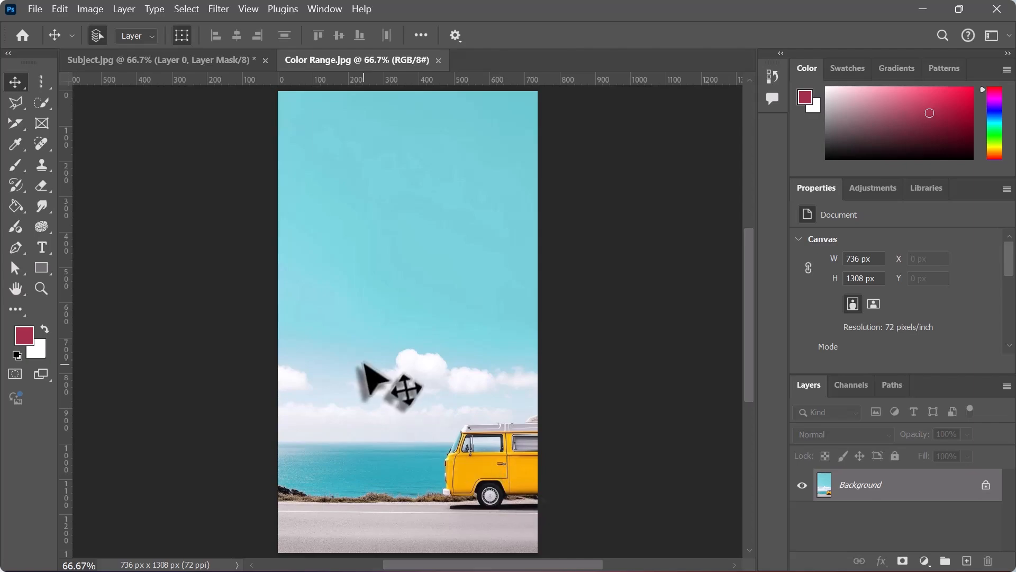
- Try selecting the van's yellow body with the Magic Wand tool, and clear the selection
{"action": "left_click_drag", "start_coordinate": [46, 103], "coordinate": [108, 132]}
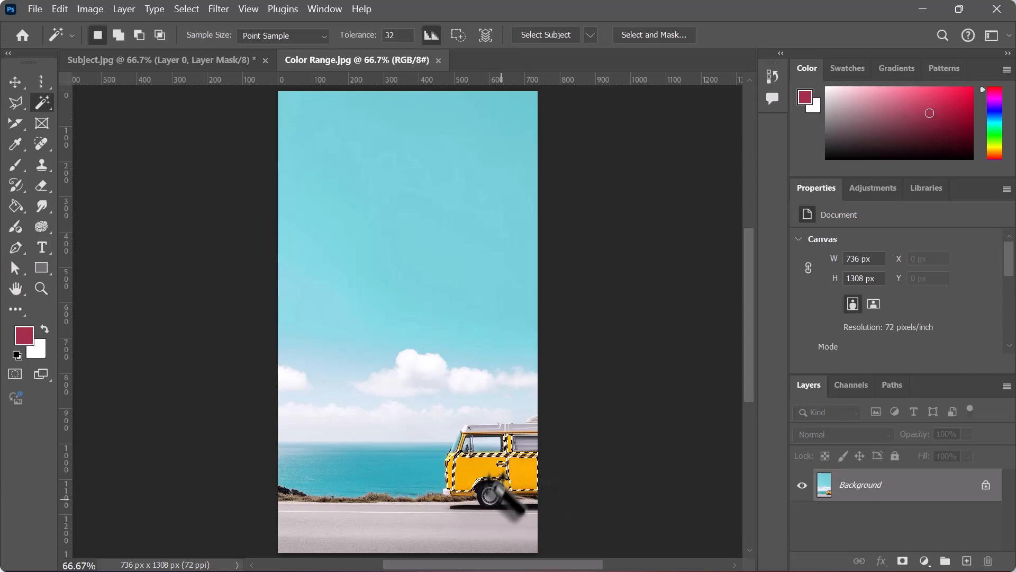
{"action": "left_click", "coordinate": [904, 562]}
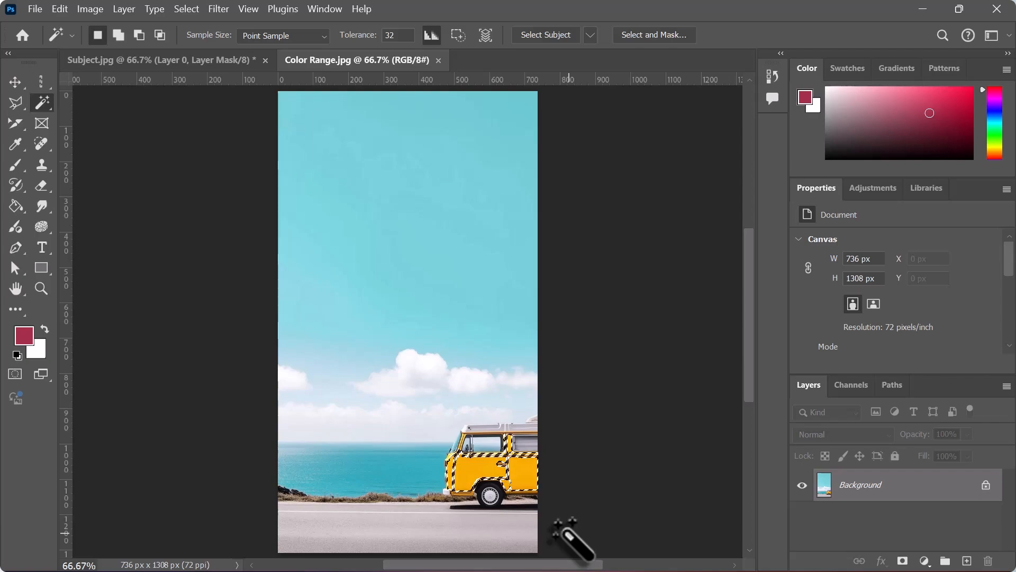
{"action": "key", "text": "ctrl+d"}
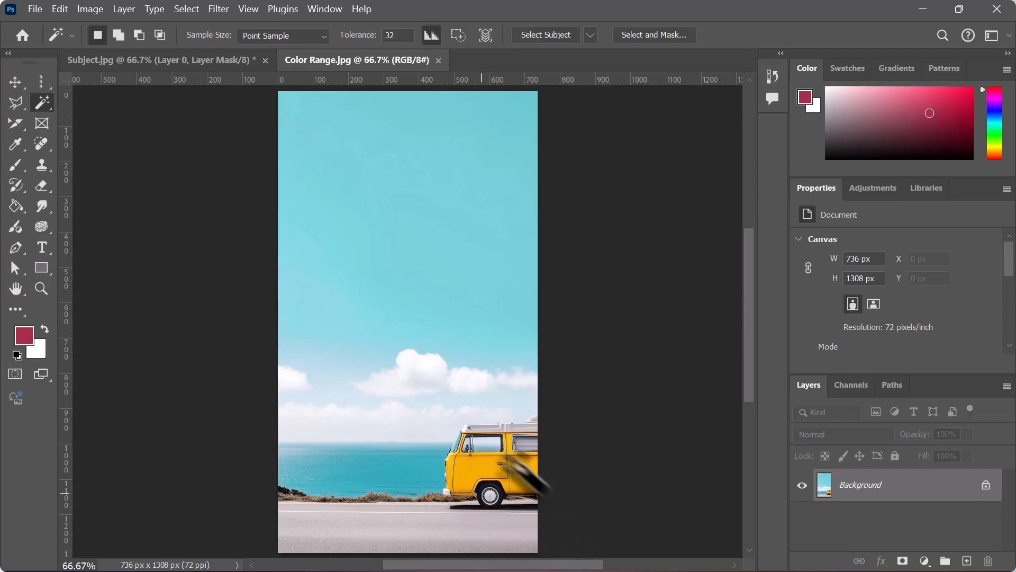
- Select the van's yellow body with Color Range by sampling its paint and setting Fuzziness to 200
{"action": "left_click", "coordinate": [185, 9]}
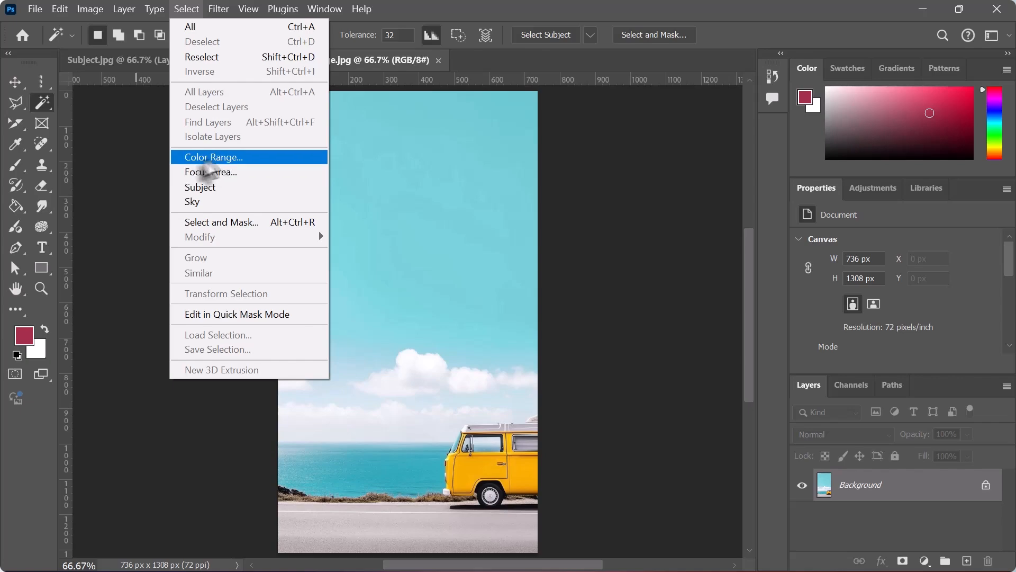
{"action": "left_click", "coordinate": [222, 154]}
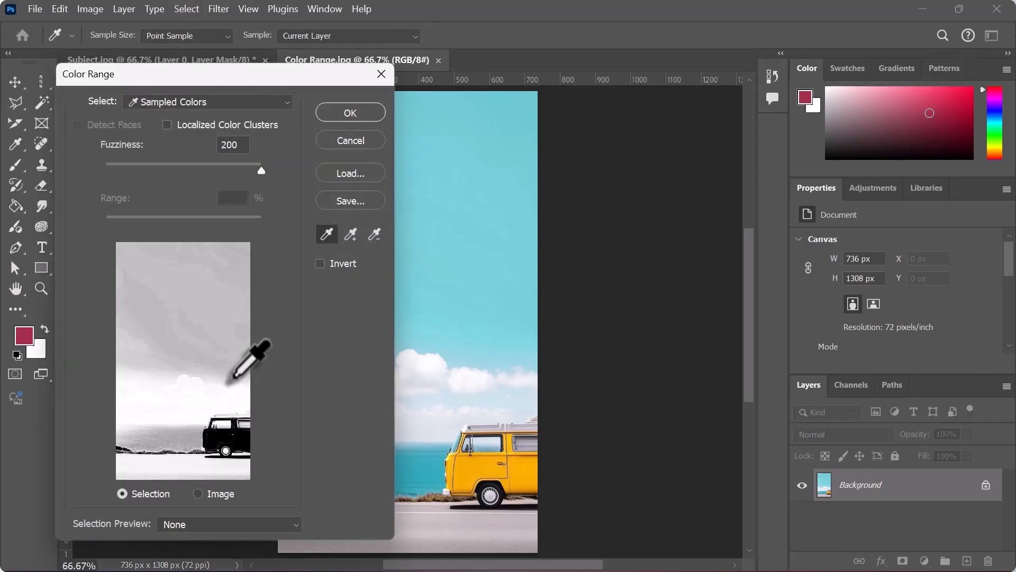
{"action": "left_click", "coordinate": [483, 466]}
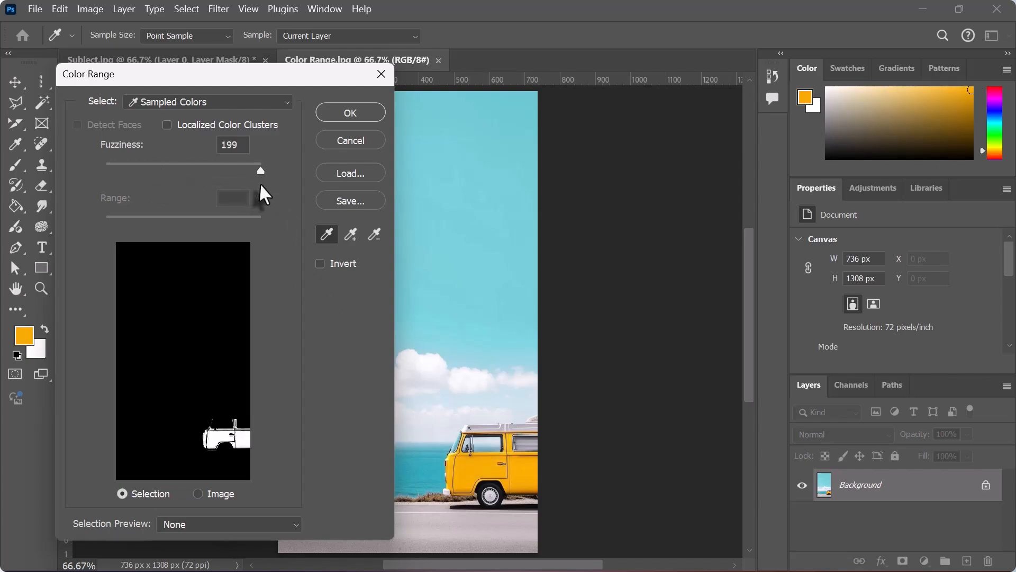
{"action": "left_click_drag", "start_coordinate": [261, 185], "coordinate": [261, 185]}
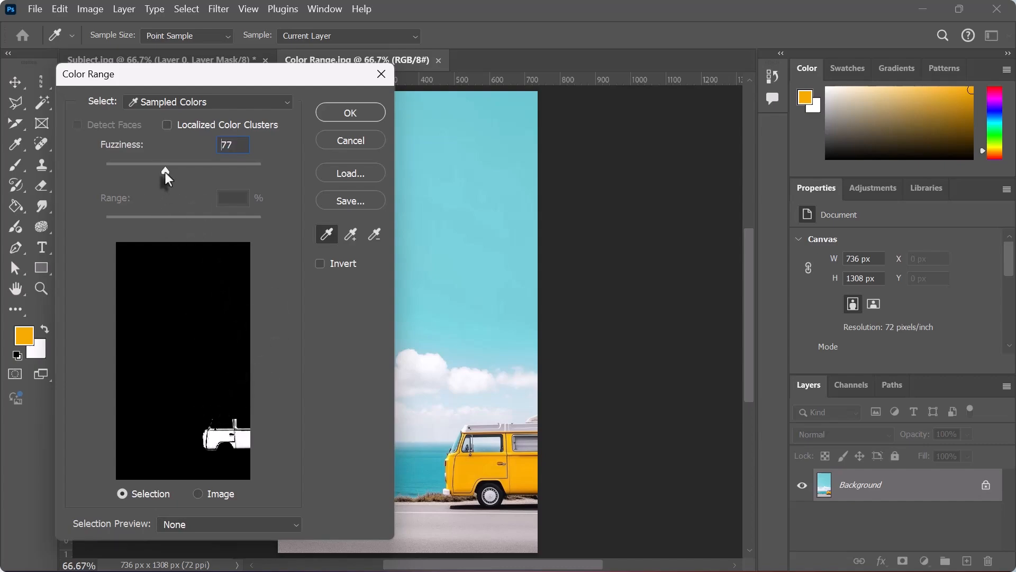
{"action": "left_click_drag", "start_coordinate": [165, 173], "coordinate": [289, 184]}
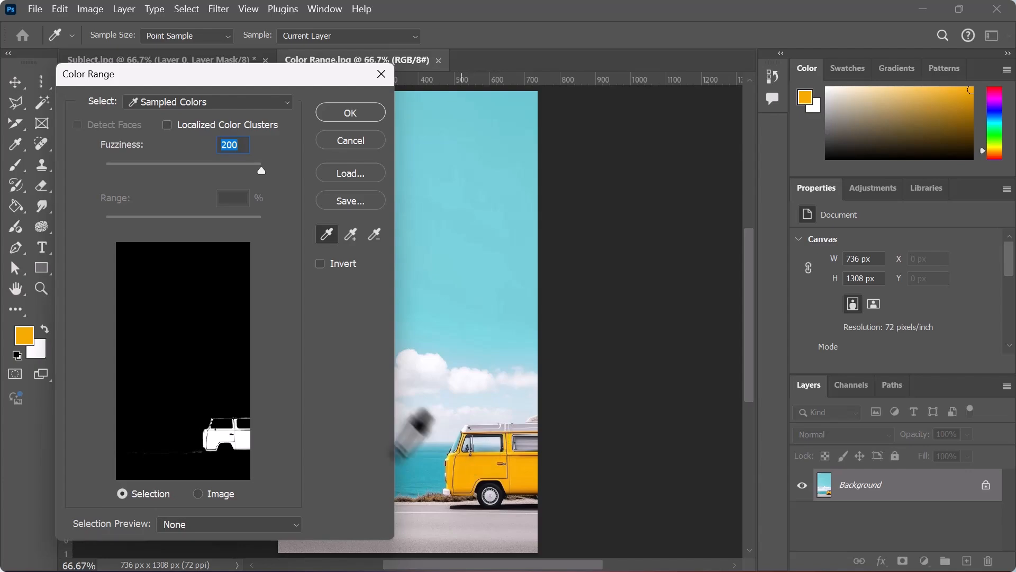
{"action": "left_click", "coordinate": [351, 114]}
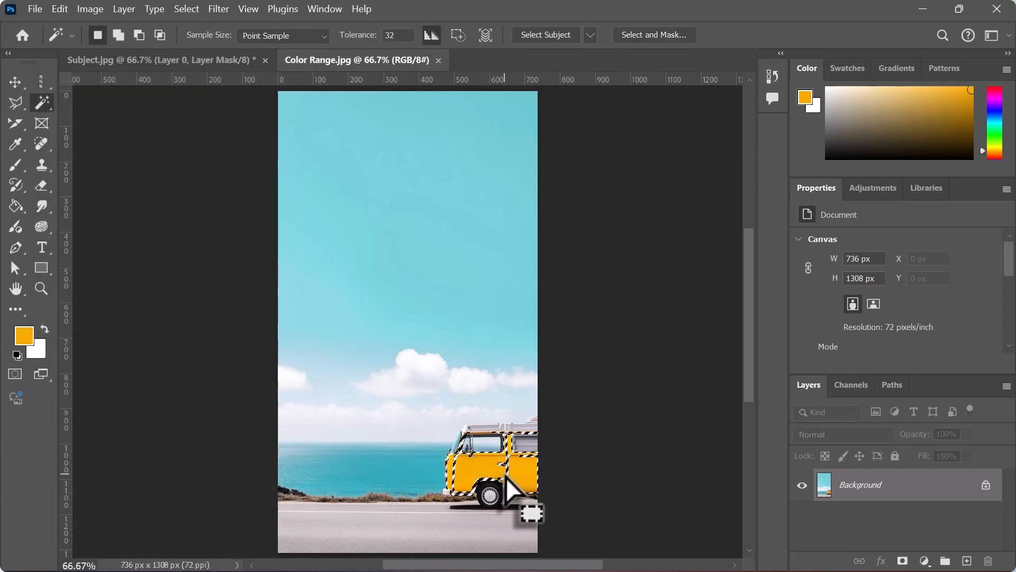
- Copy the selected yellow van body to a new layer and hide the Background layer
{"action": "key", "text": "ctrl+j"}
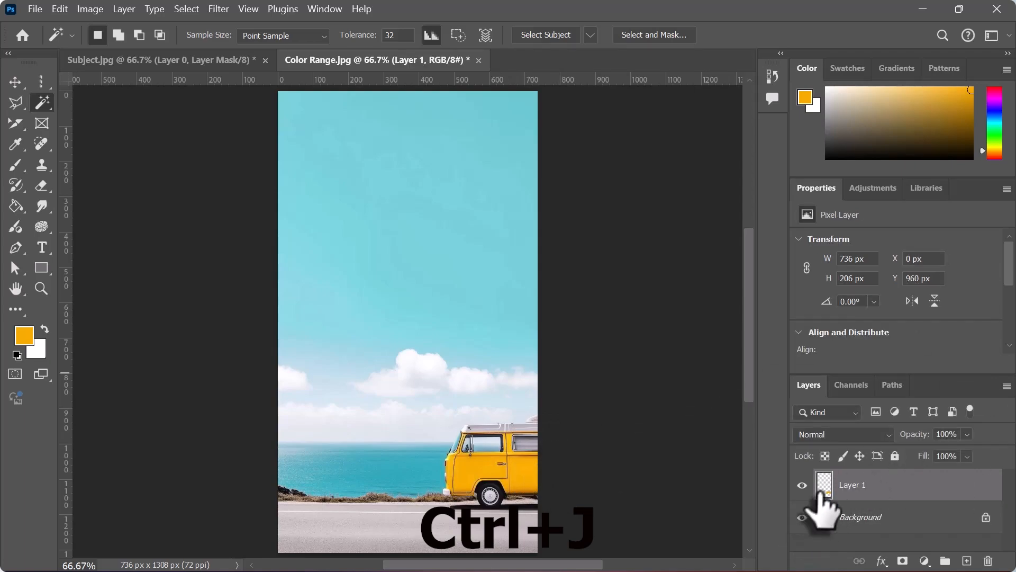
{"action": "left_click", "coordinate": [803, 517]}
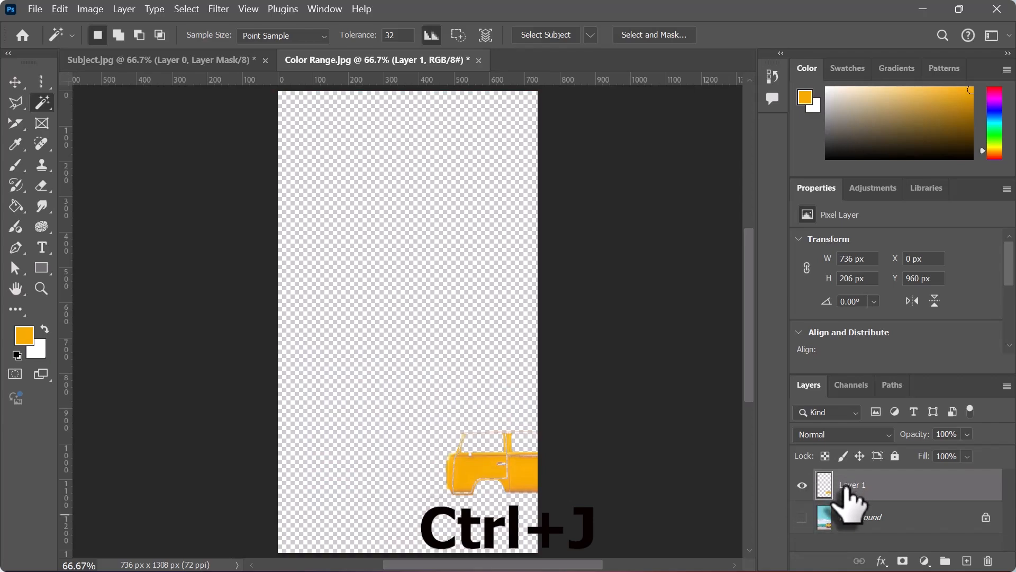
{"action": "left_click", "coordinate": [803, 517]}
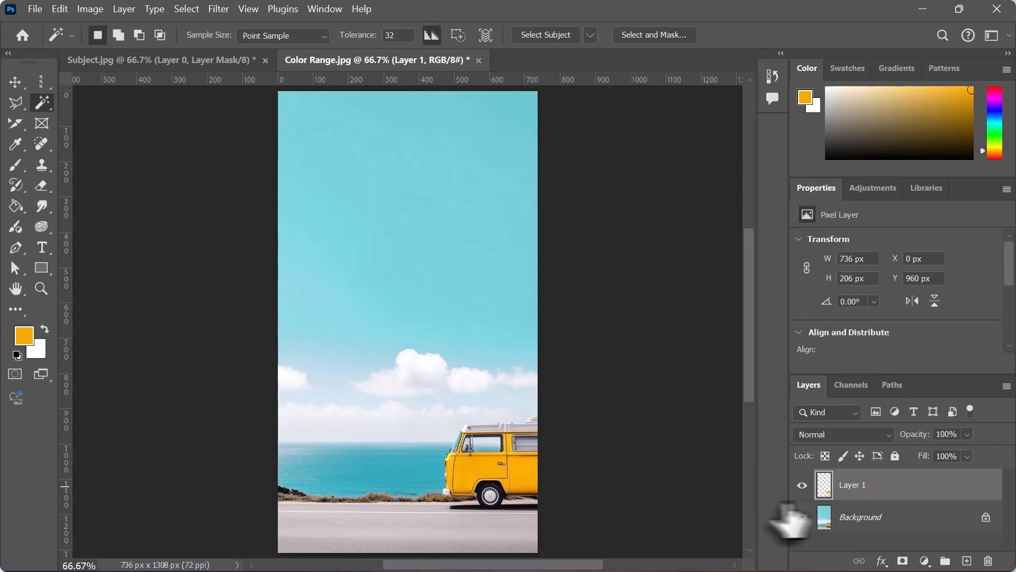
{"action": "left_click", "coordinate": [802, 517]}
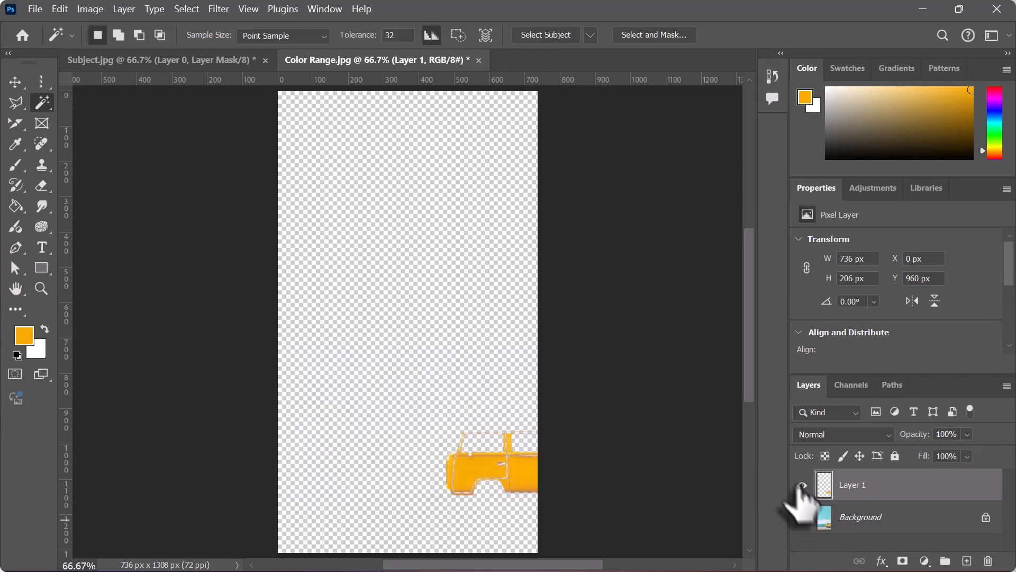
- Add a Hue/Saturation adjustment above the van body layer with Hue at -180, and show the Background layer again
{"action": "left_click", "coordinate": [874, 189]}
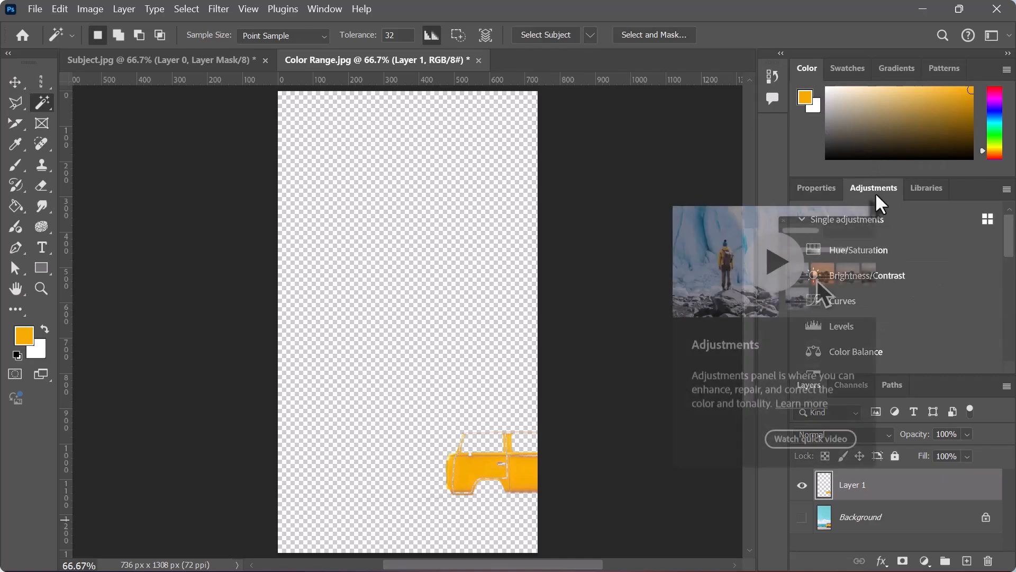
{"action": "left_click", "coordinate": [880, 221]}
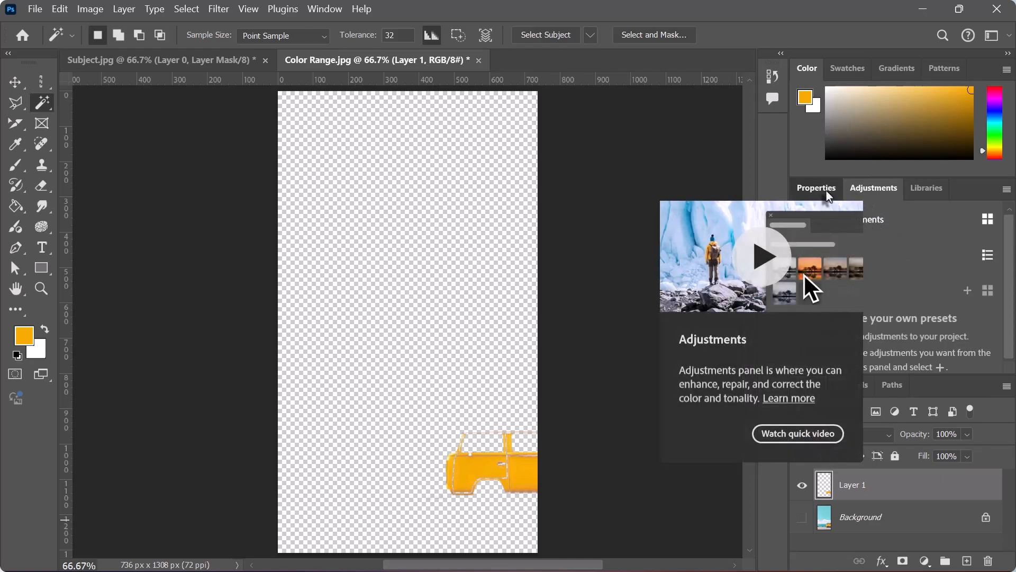
{"action": "left_click", "coordinate": [827, 191]}
{"action": "left_click", "coordinate": [871, 190]}
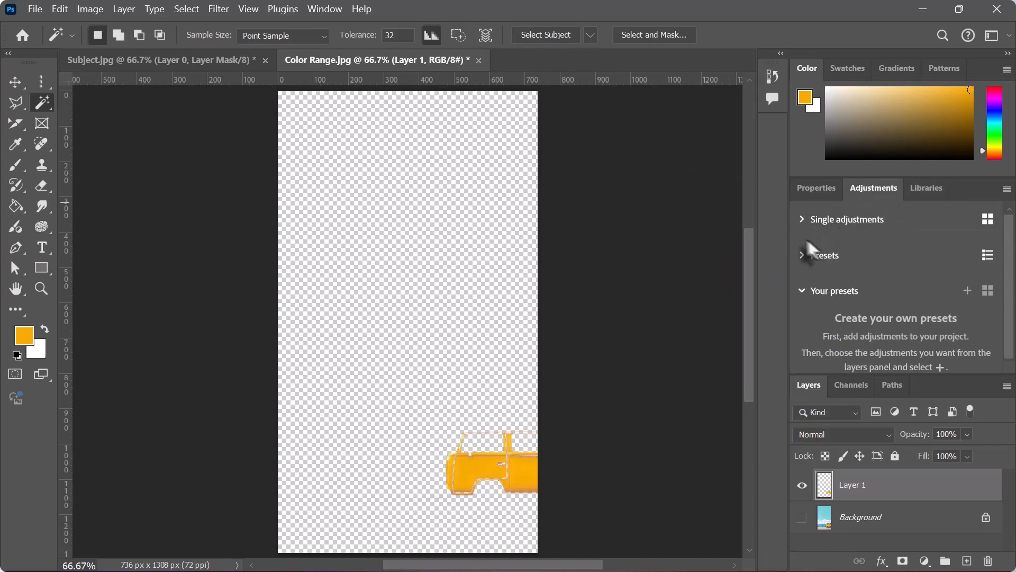
{"action": "left_click", "coordinate": [802, 218]}
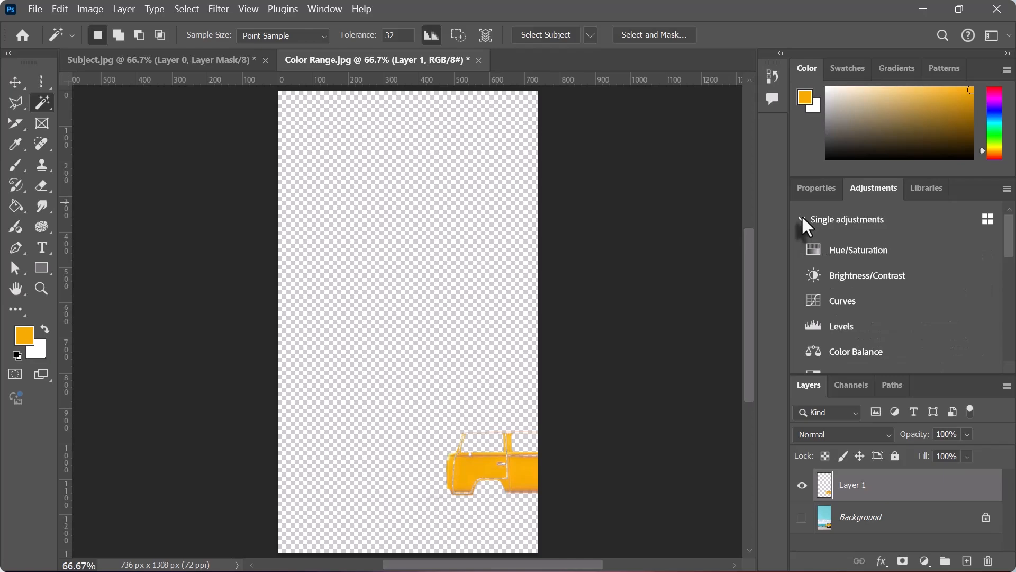
{"action": "left_click", "coordinate": [851, 248]}
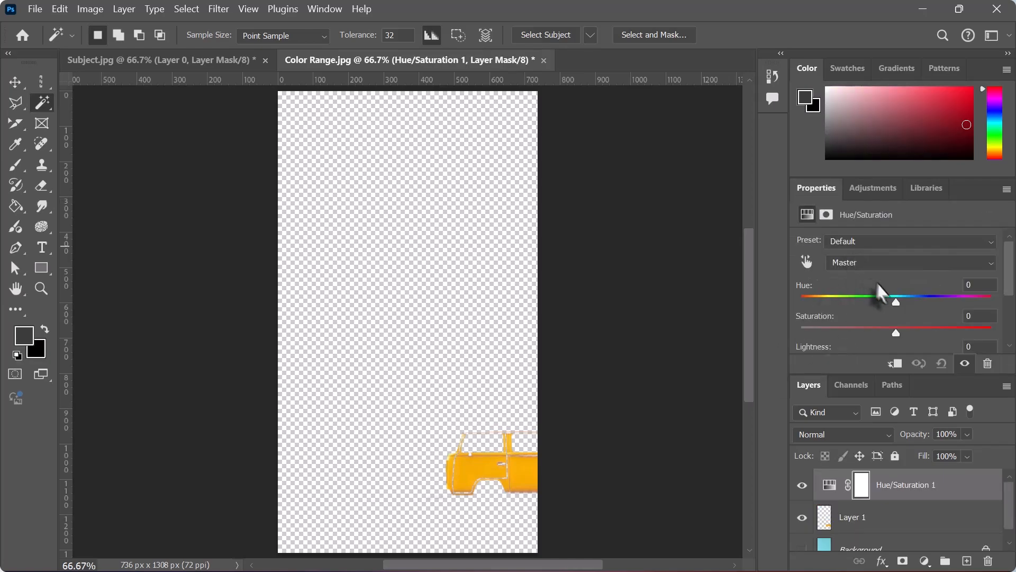
{"action": "left_click_drag", "start_coordinate": [894, 299], "coordinate": [797, 301]}
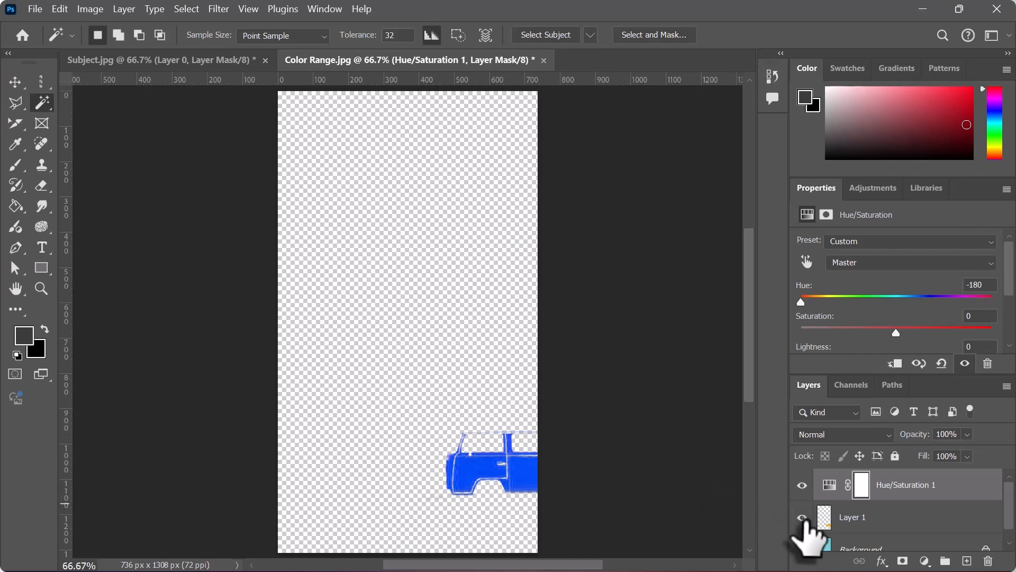
{"action": "left_click", "coordinate": [802, 547]}
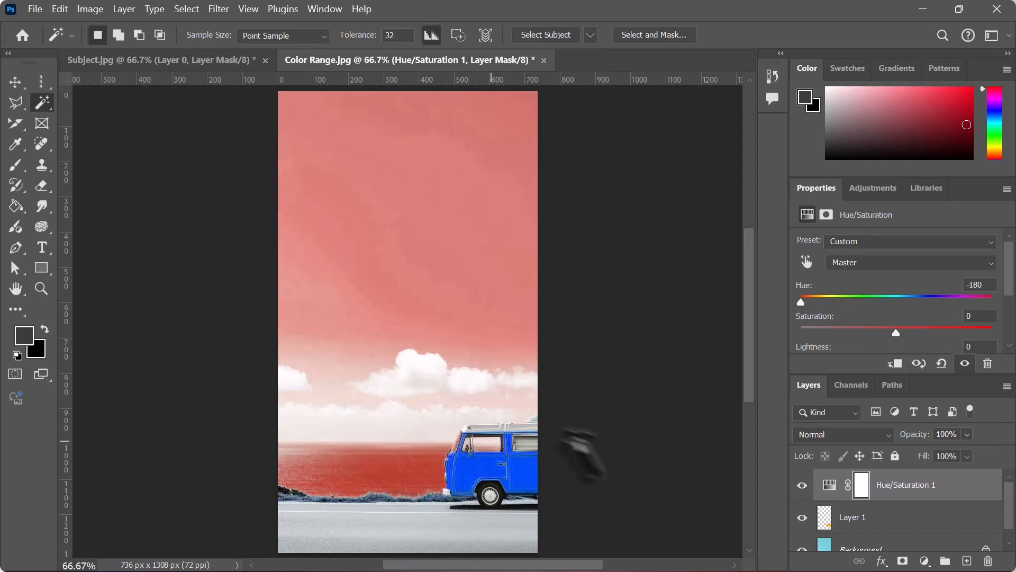
- Open the Focus Area image from the day4 folder
{"action": "left_click", "coordinate": [30, 14]}
{"action": "left_click", "coordinate": [53, 42]}
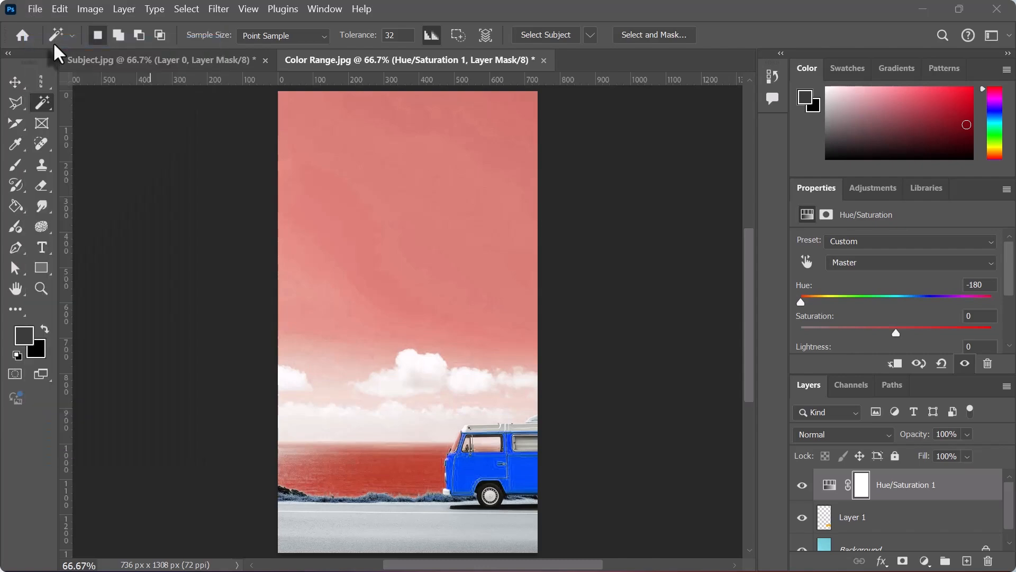
{"action": "left_click", "coordinate": [272, 138]}
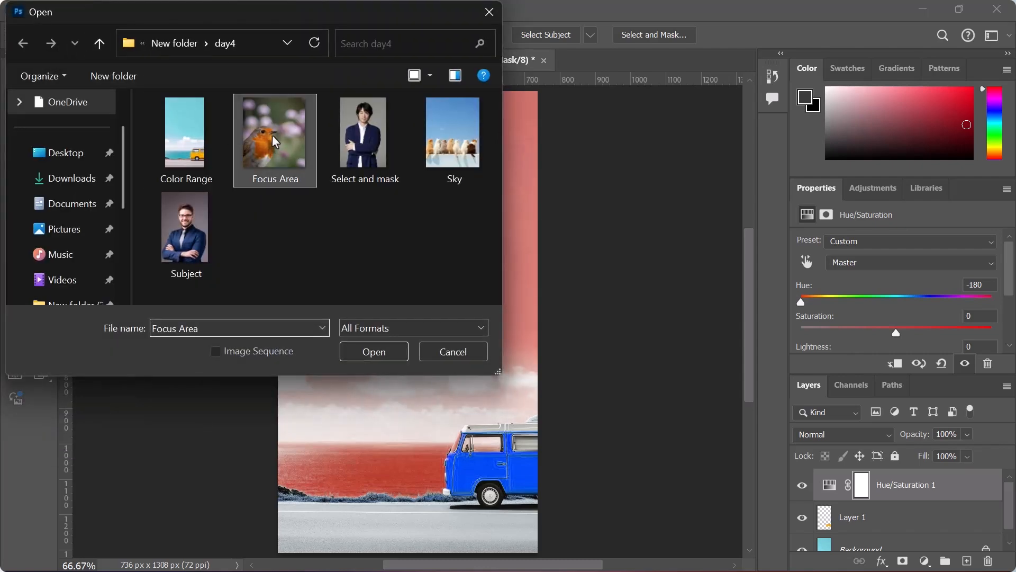
{"action": "left_click", "coordinate": [368, 353]}
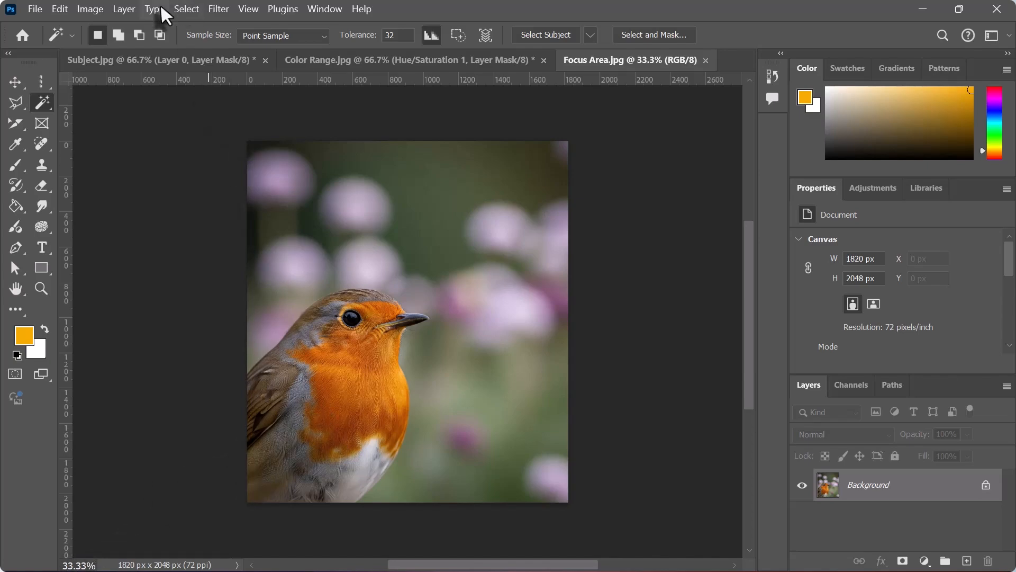
- Select the bird with Focus Area, brush in the back of its head, and turn the selection into a layer mask
{"action": "left_click", "coordinate": [185, 10]}
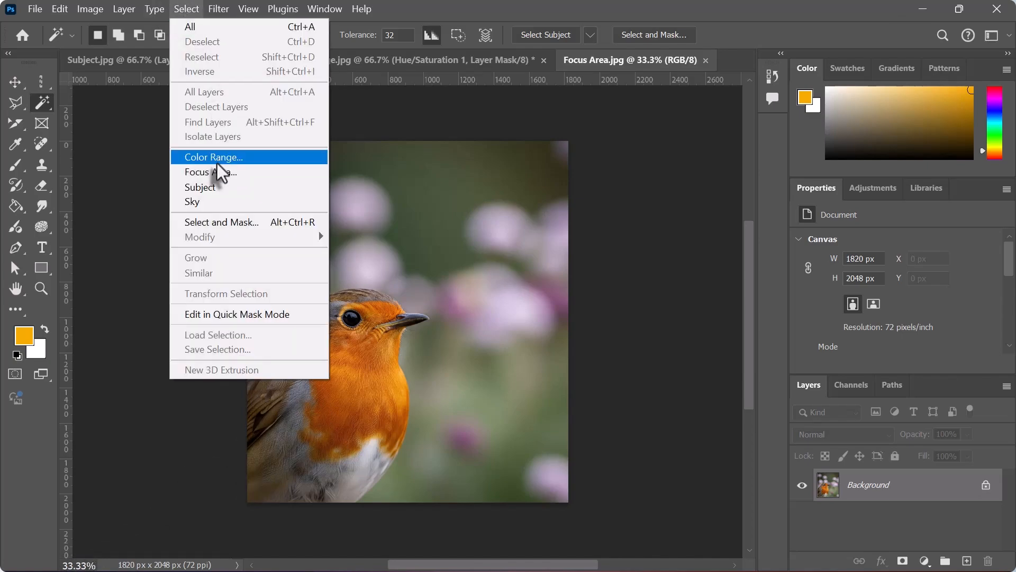
{"action": "left_click", "coordinate": [213, 176]}
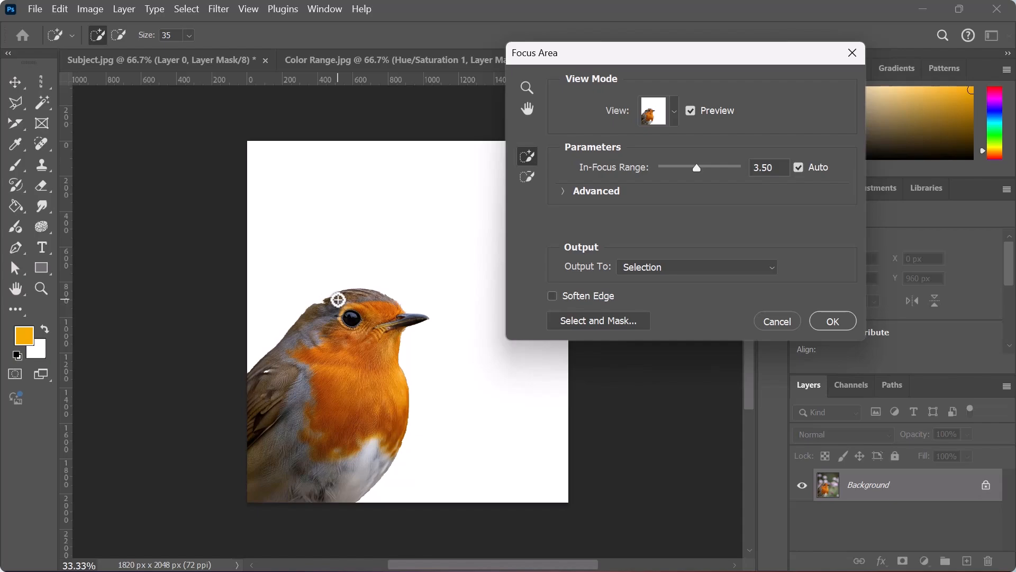
{"action": "left_click", "coordinate": [527, 155]}
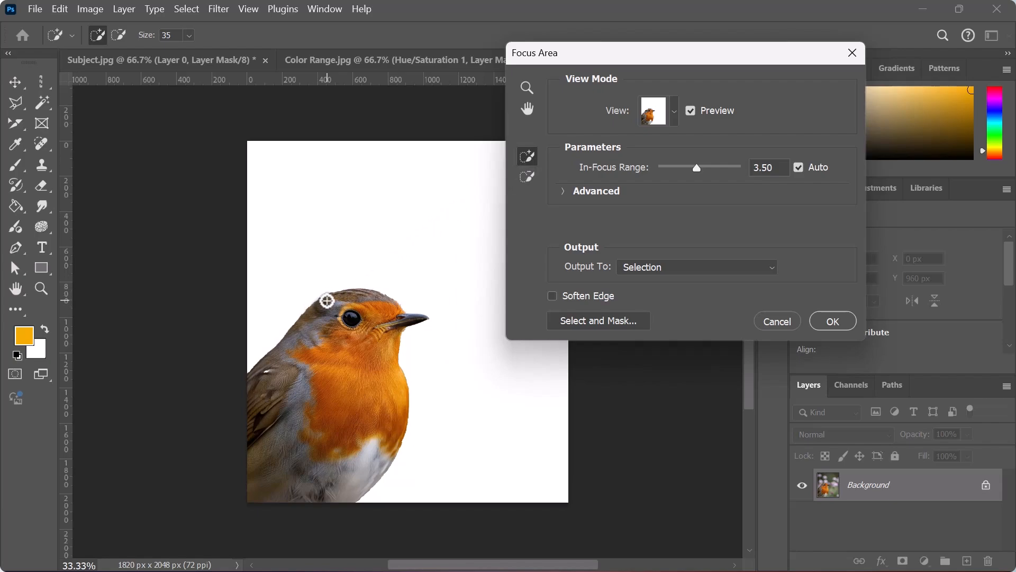
{"action": "left_click_drag", "start_coordinate": [321, 301], "coordinate": [346, 289]}
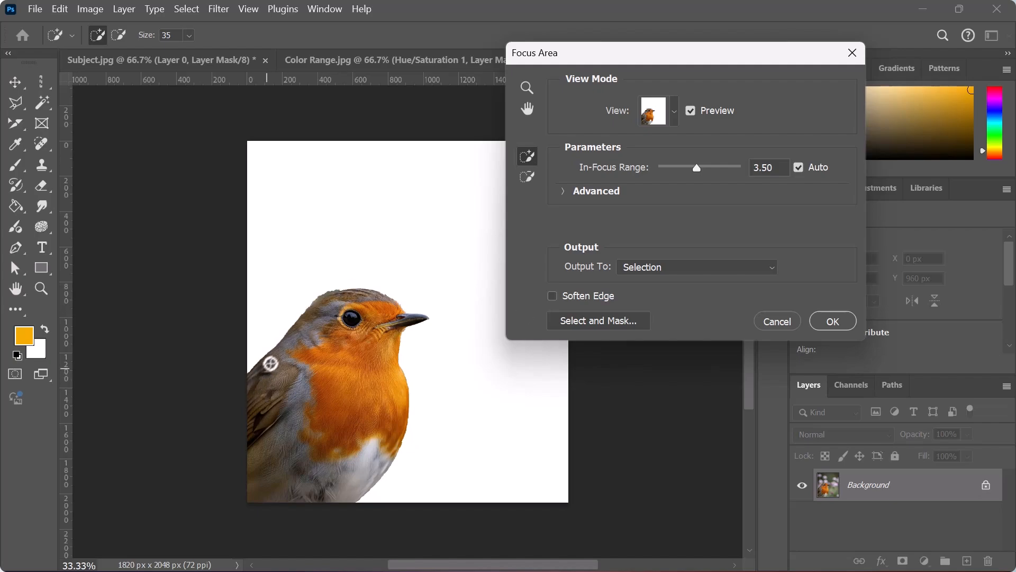
{"action": "left_click", "coordinate": [832, 321]}
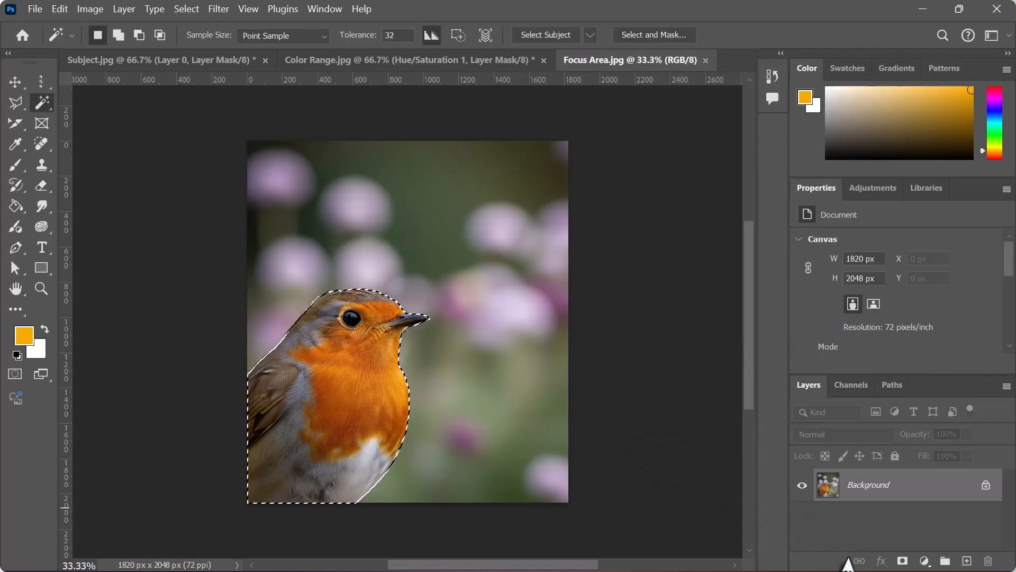
{"action": "left_click", "coordinate": [902, 563]}
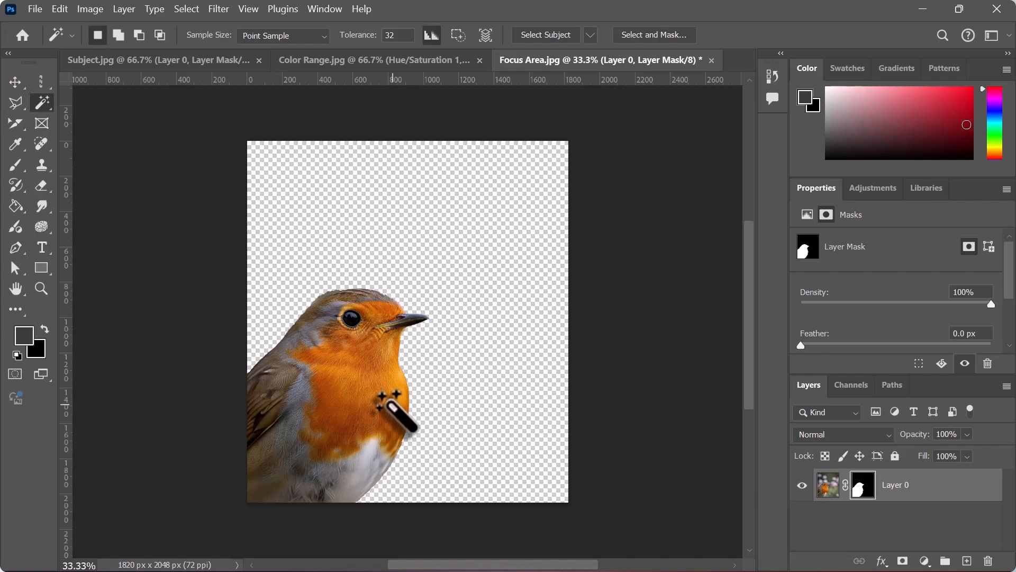
- Open the Sky image from the day4 folder
{"action": "left_click", "coordinate": [37, 14]}
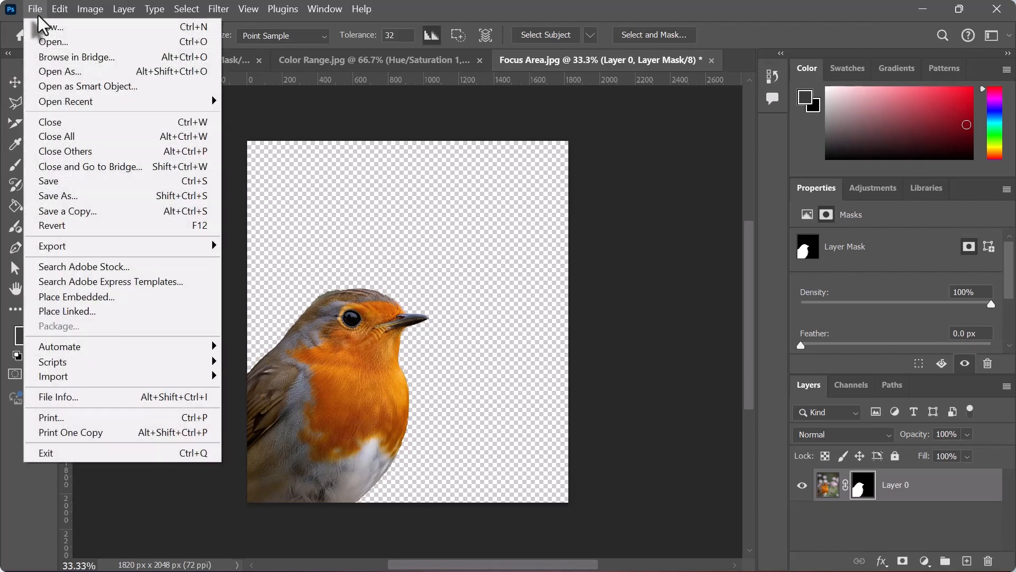
{"action": "left_click", "coordinate": [70, 43]}
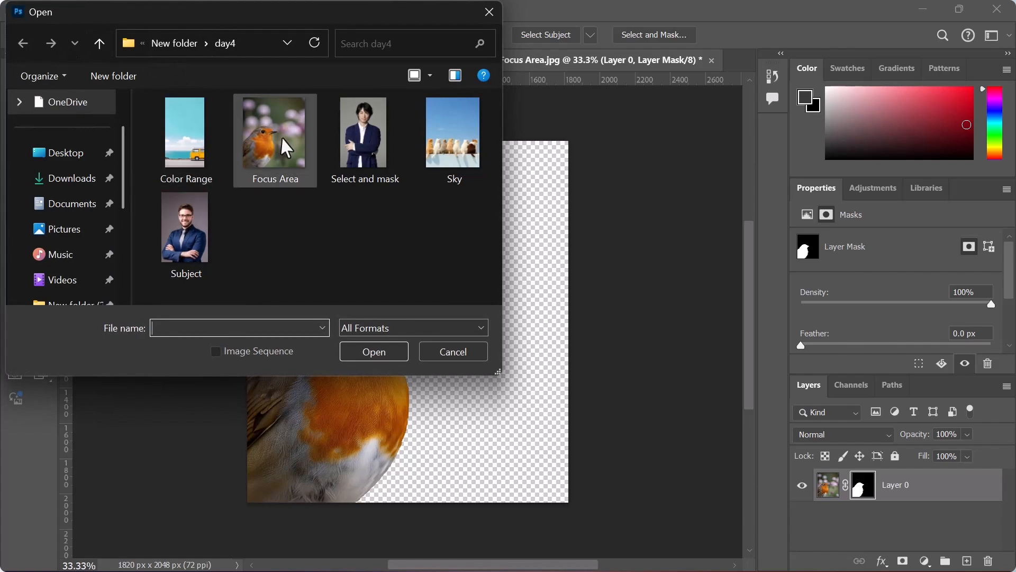
{"action": "left_click", "coordinate": [453, 138]}
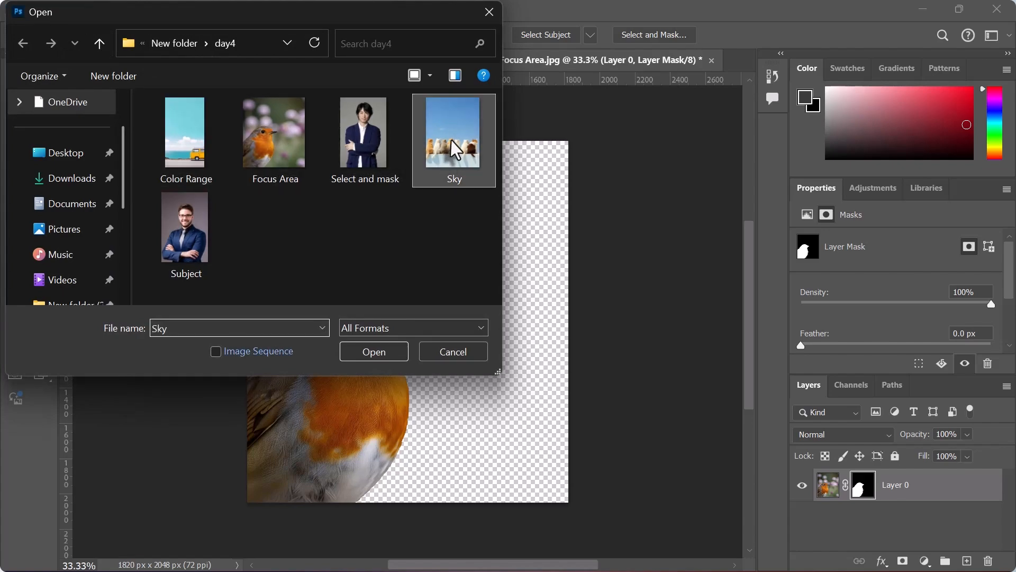
{"action": "left_click", "coordinate": [374, 352]}
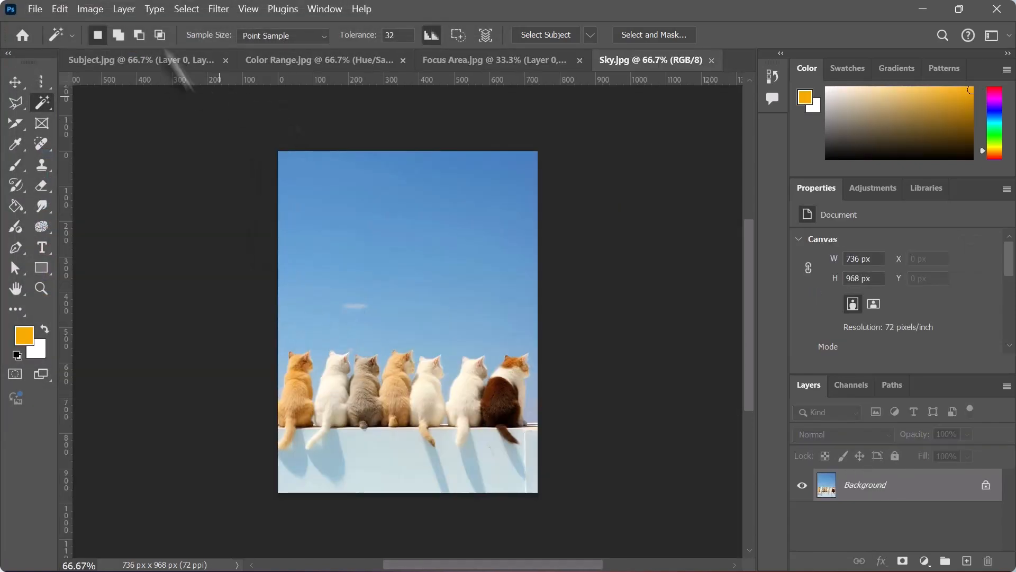
- Select the sky above the cats automatically and turn the selection into a layer mask
{"action": "left_click", "coordinate": [187, 9]}
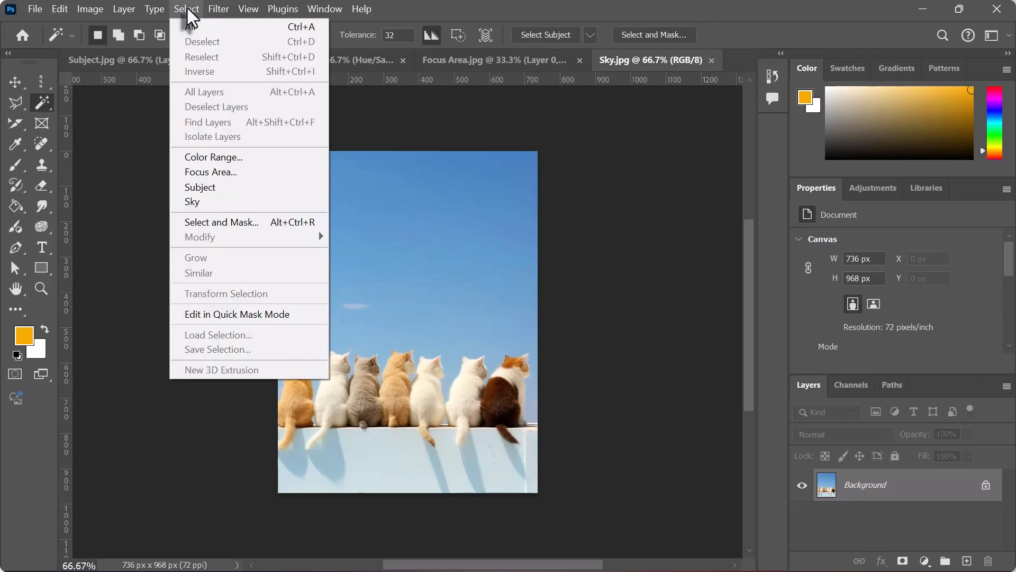
{"action": "left_click", "coordinate": [203, 202]}
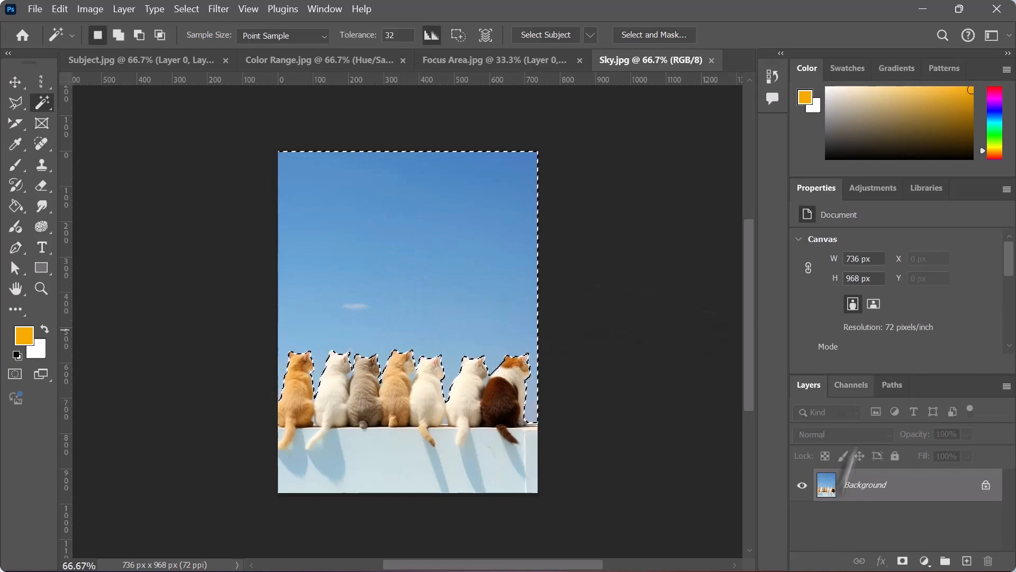
{"action": "left_click", "coordinate": [903, 561]}
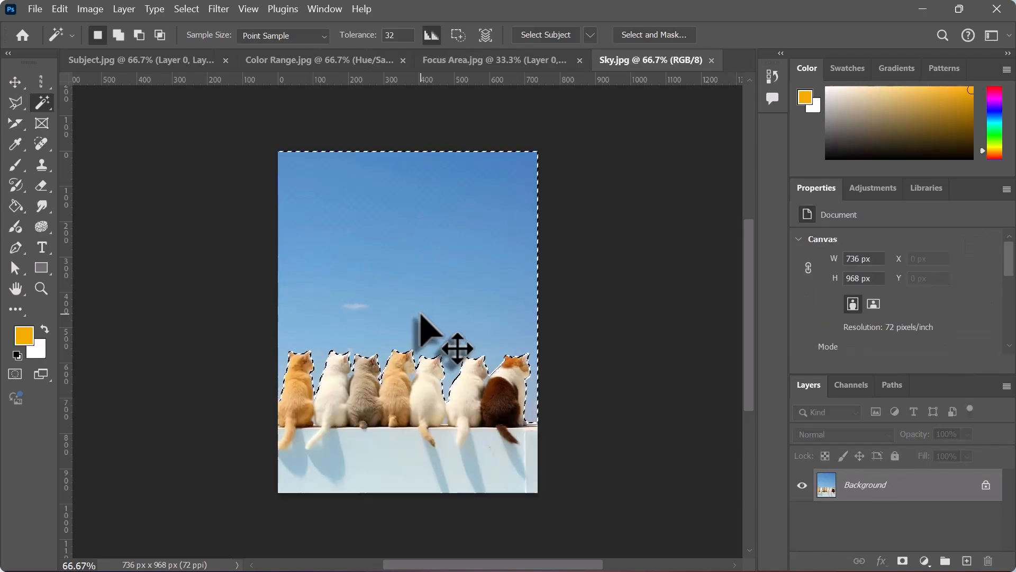
- Invert the sky selection to cover the cats and wall, and turn it into a layer mask
{"action": "left_click", "coordinate": [185, 10]}
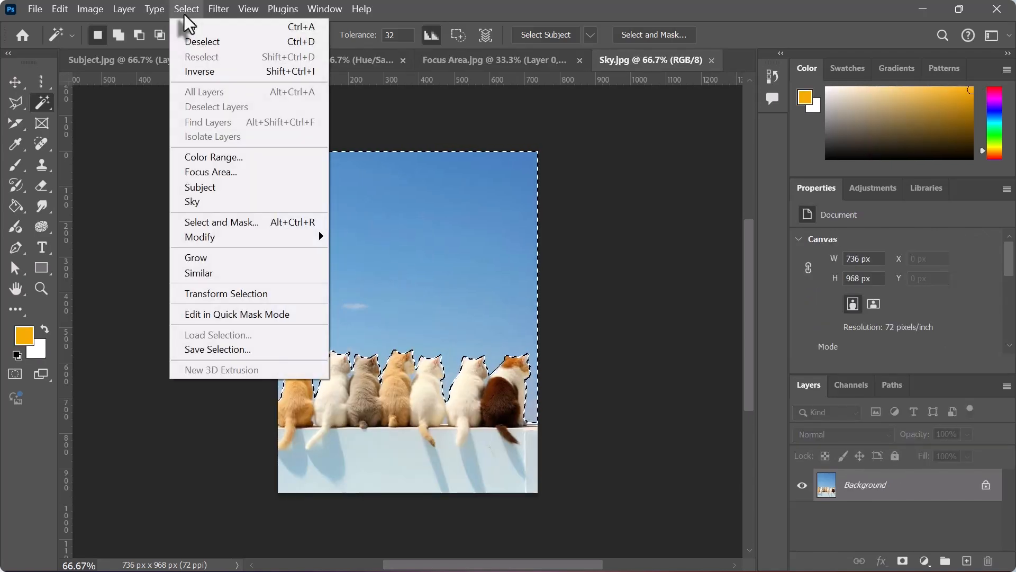
{"action": "left_click", "coordinate": [205, 76]}
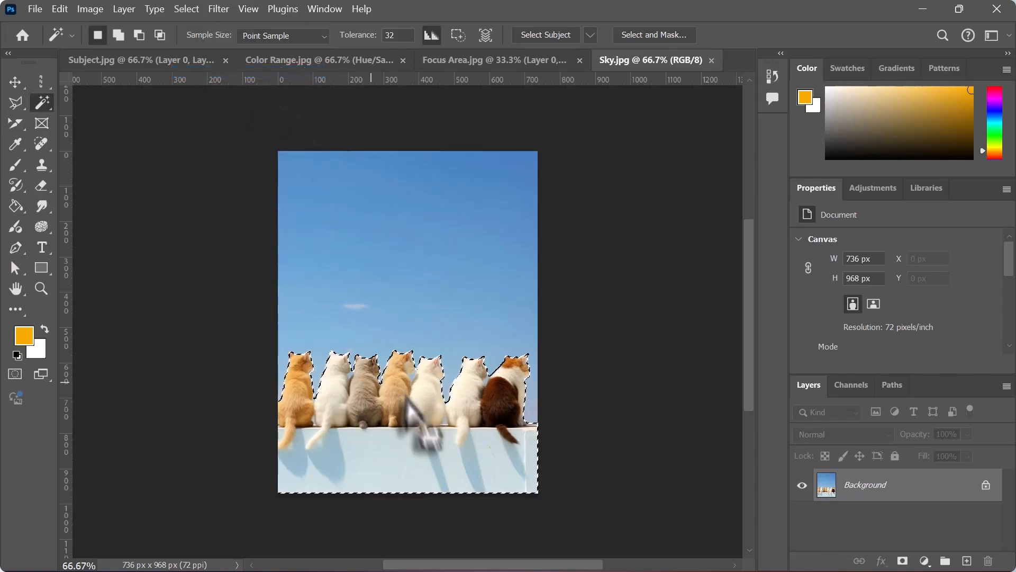
{"action": "left_click", "coordinate": [903, 560]}
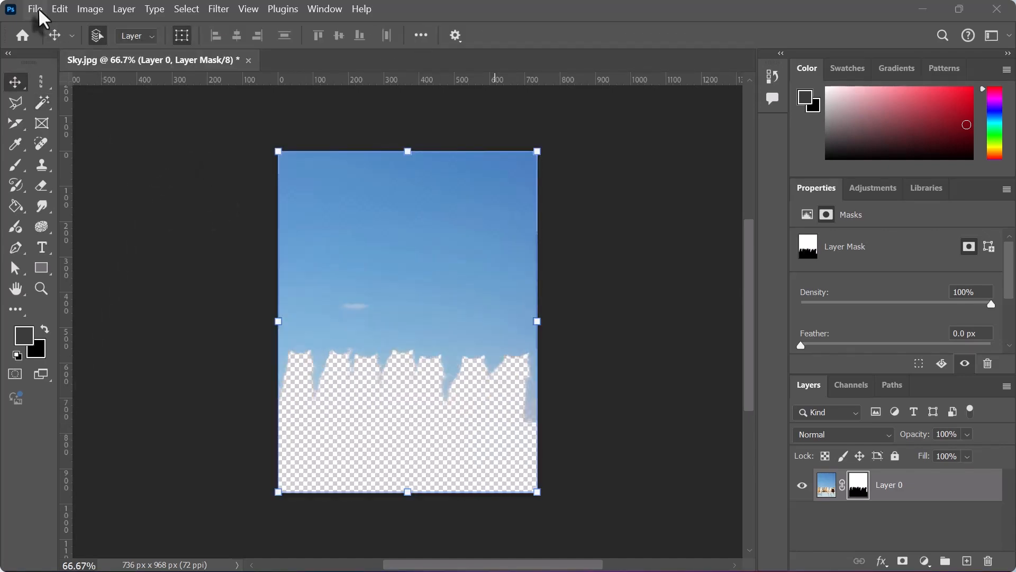
- Open the Select and mask image from the day4 folder
{"action": "left_click", "coordinate": [38, 8]}
{"action": "left_click", "coordinate": [59, 47]}
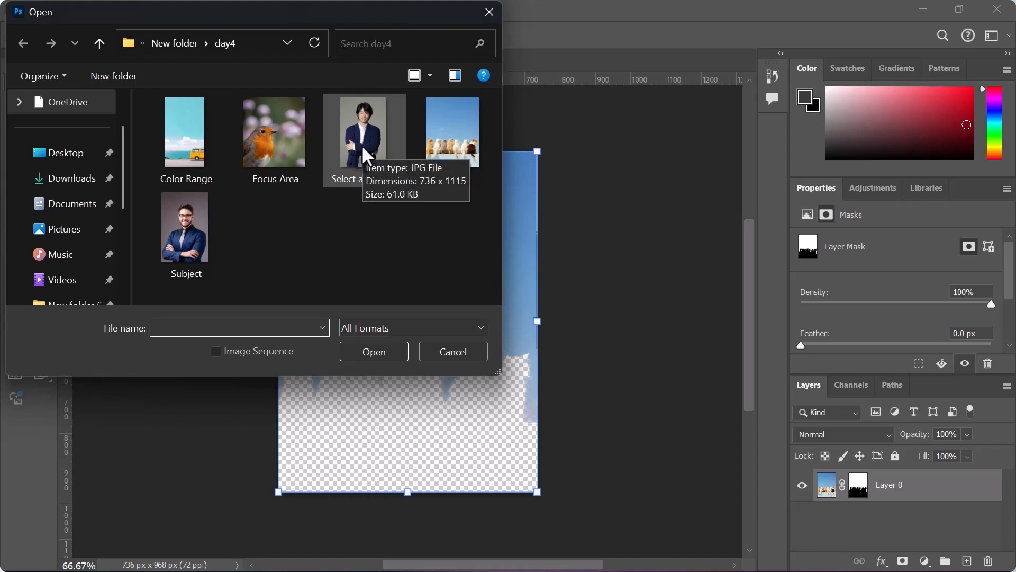
{"action": "left_click", "coordinate": [362, 155]}
{"action": "left_click", "coordinate": [374, 351]}
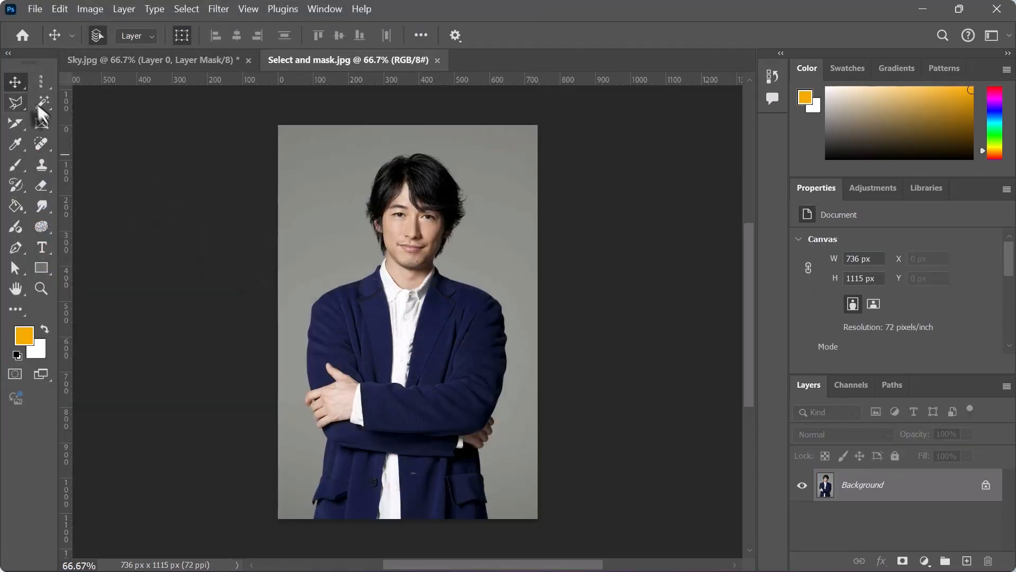
- Try isolating the man with an automatic Subject selection turned into a layer mask, and clear the selection
{"action": "left_click", "coordinate": [186, 10]}
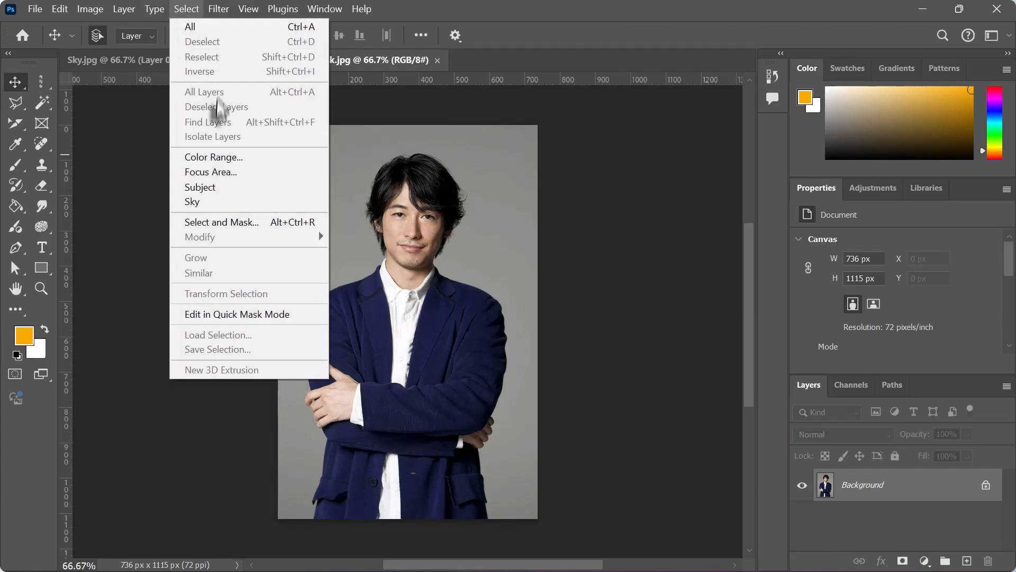
{"action": "left_click", "coordinate": [198, 188]}
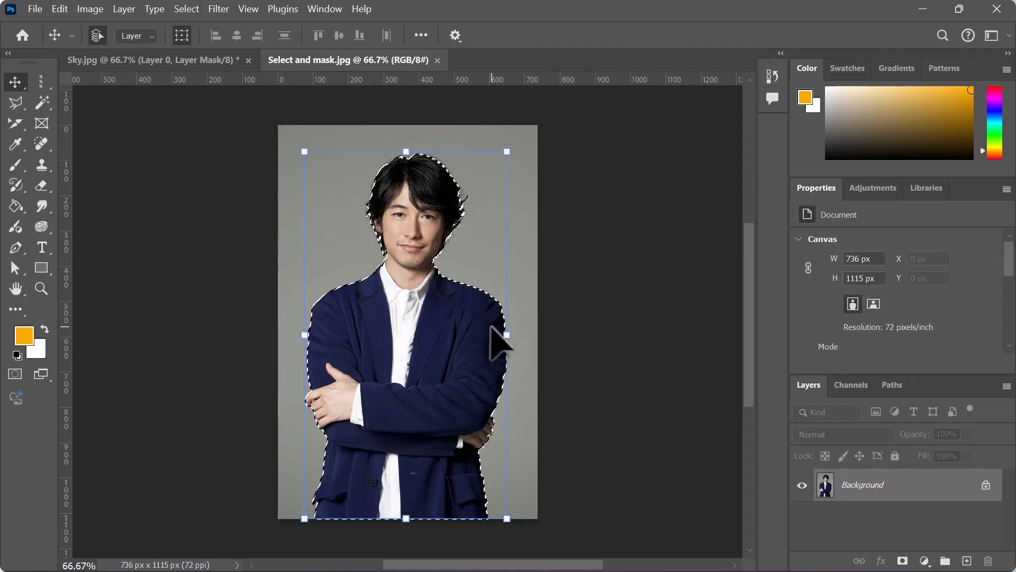
{"action": "left_click", "coordinate": [902, 561]}
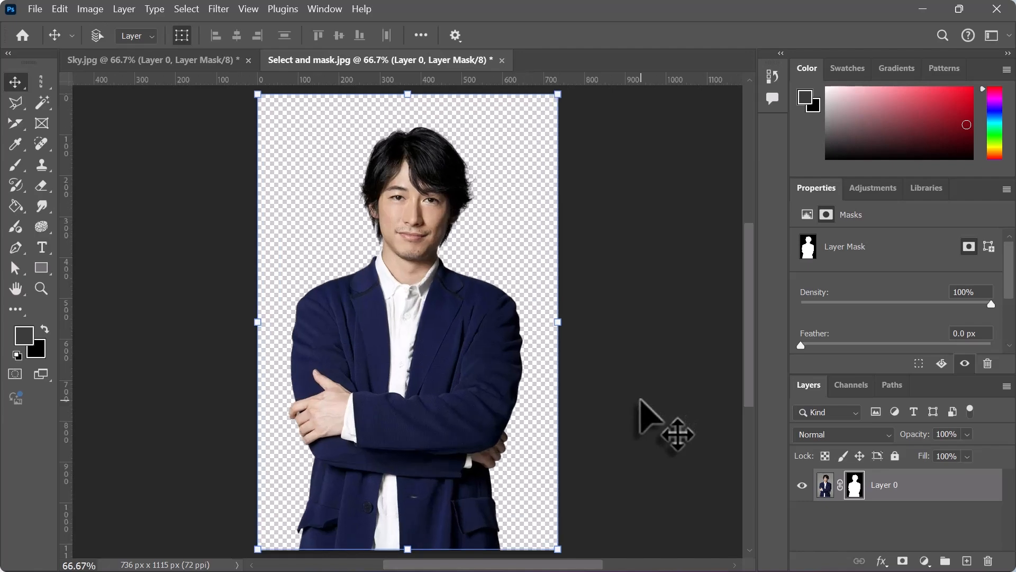
{"action": "key", "text": "ctrl+plus"}
{"action": "left_click_drag", "start_coordinate": [748, 330], "coordinate": [745, 295]}
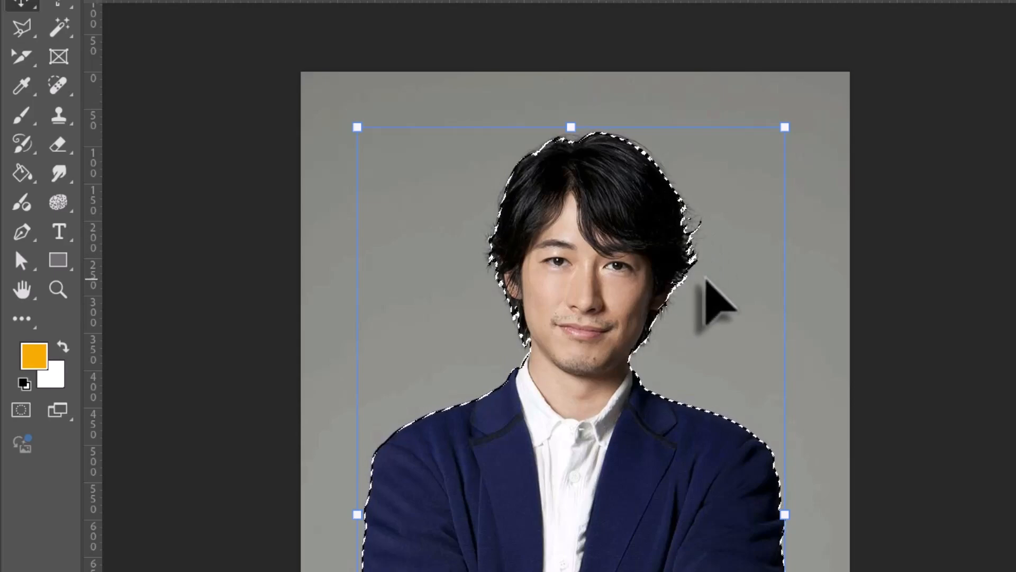
{"action": "key", "text": "ctrl+d"}
- Start Select and Mask on the portrait and select the whole man with the Object Selection tool
{"action": "left_click", "coordinate": [256, 1]}
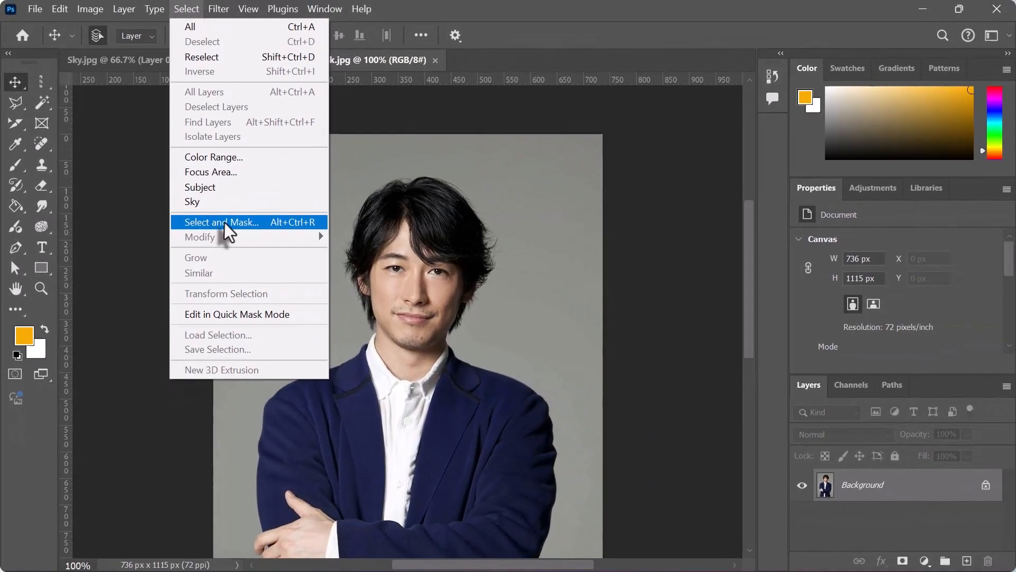
{"action": "left_click", "coordinate": [254, 212]}
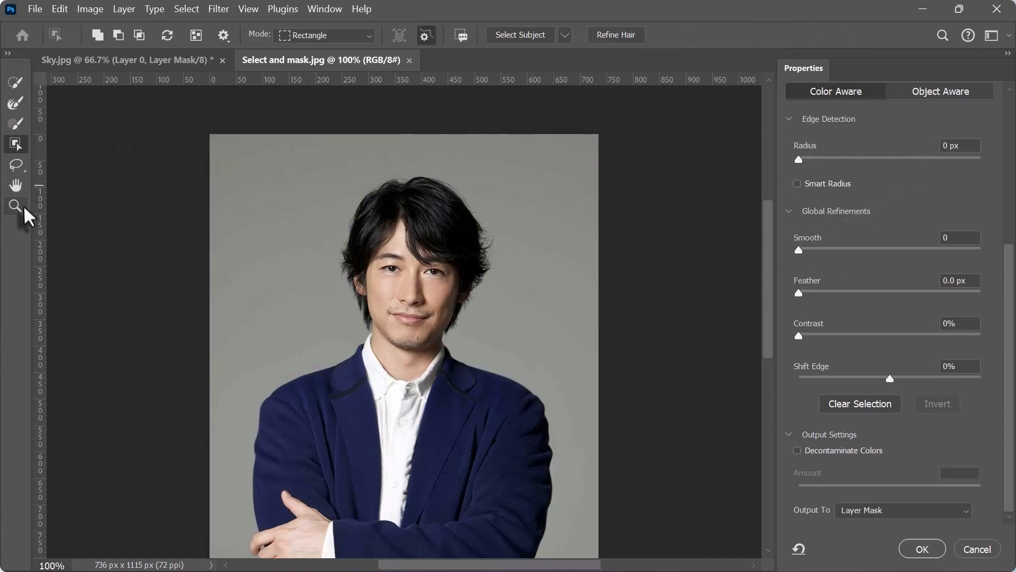
{"action": "left_click", "coordinate": [16, 143]}
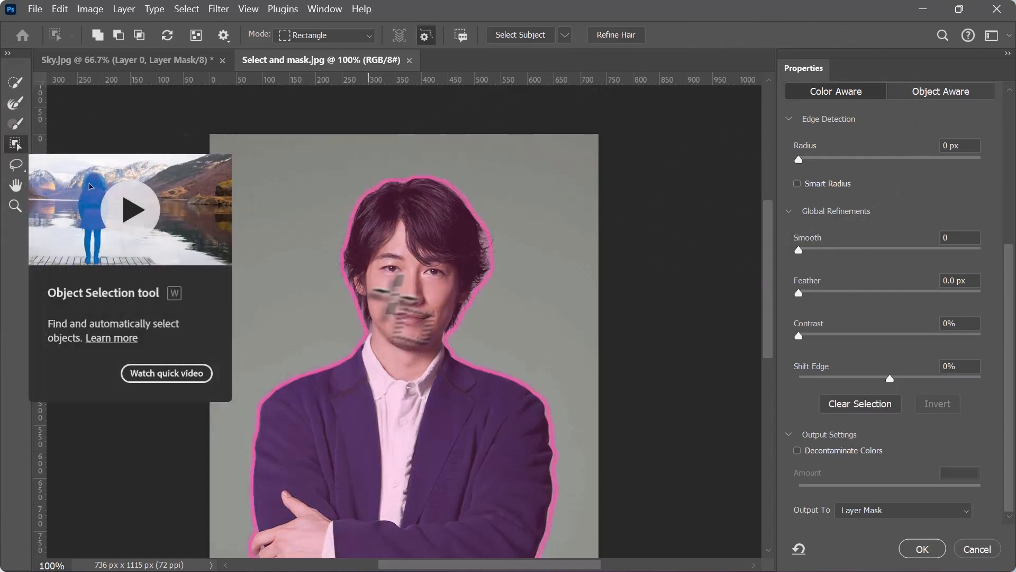
{"action": "left_click", "coordinate": [407, 299]}
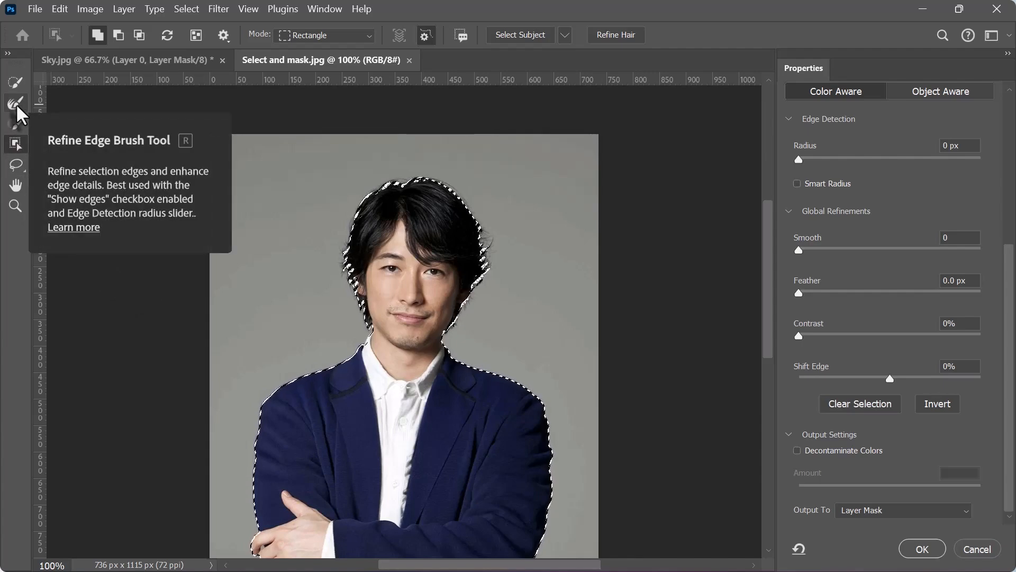
- Refine the hair edges of the man's selection with Refine Hair and output the result as a layer mask
{"action": "left_click", "coordinate": [16, 108]}
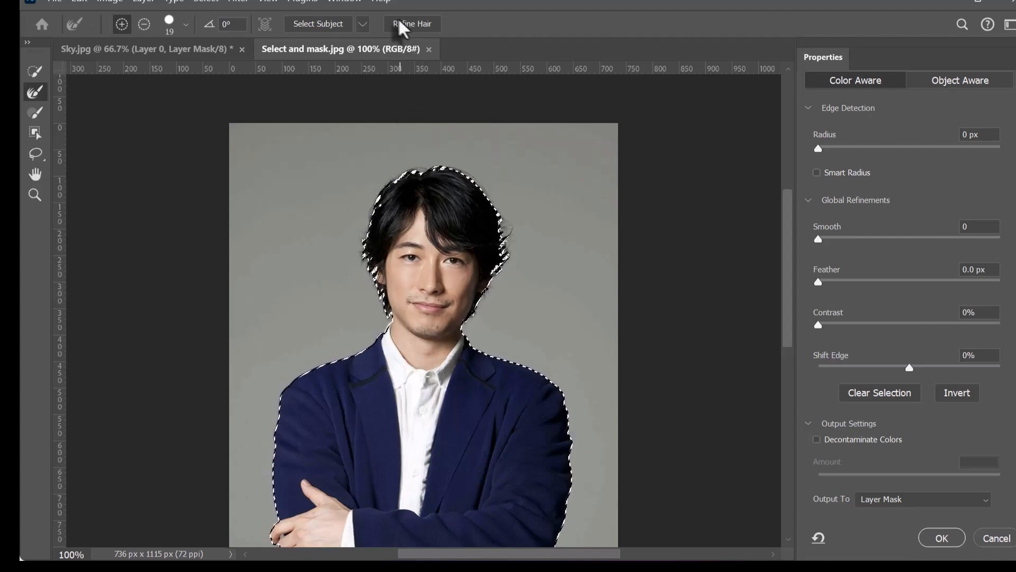
{"action": "left_click", "coordinate": [412, 27]}
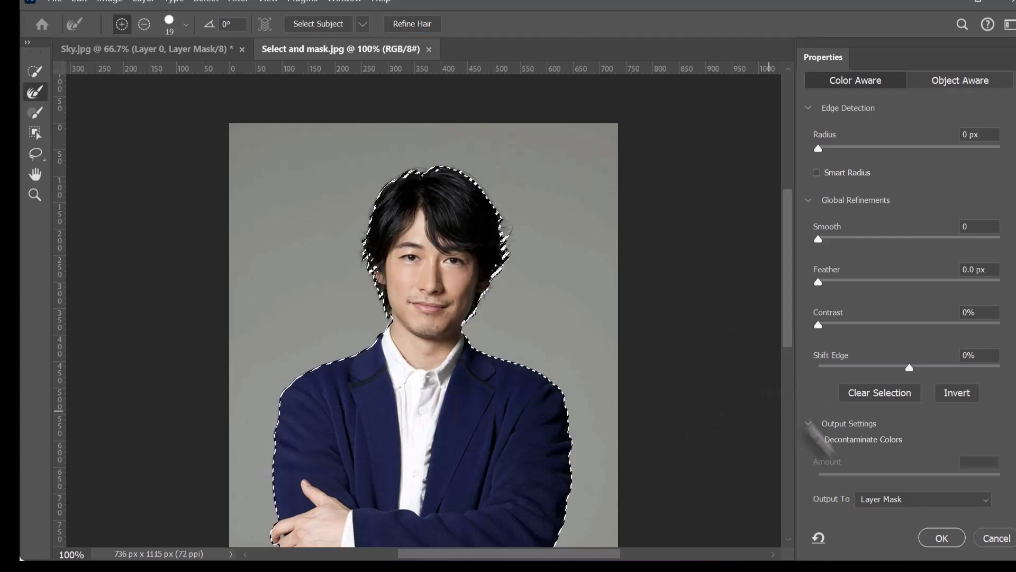
{"action": "left_click", "coordinate": [945, 540]}
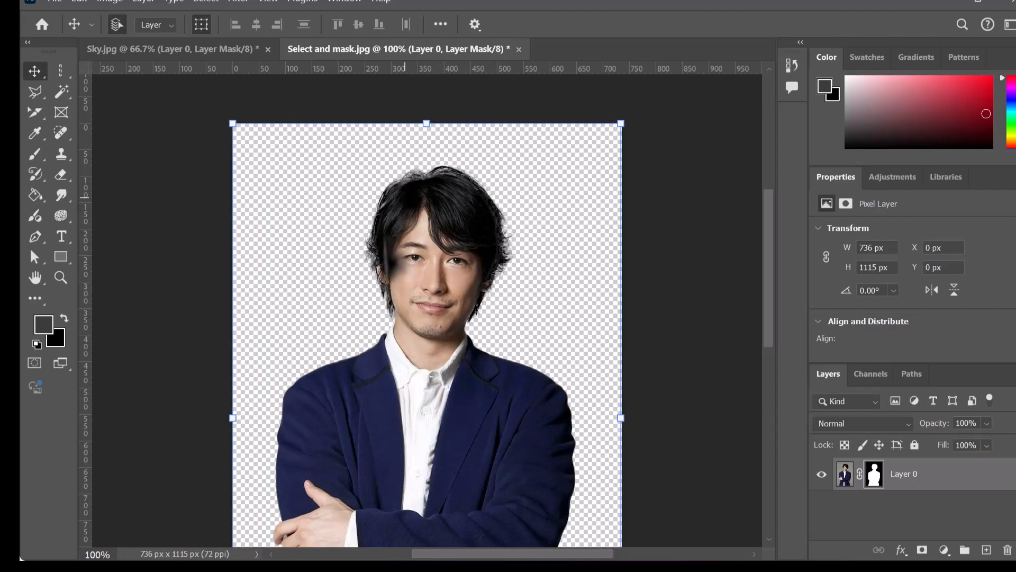
- Move the masked man around the canvas, leaving the layer at about X 0 px, Y 18 px, and deselect the layer
{"action": "mouse_move", "coordinate": [465, 313]}
{"action": "left_mouse_down"}
{"action": "mouse_move", "coordinate": [480, 266]}
{"action": "mouse_move", "coordinate": [468, 344]}
{"action": "mouse_move", "coordinate": [462, 328]}
{"action": "left_mouse_up"}
{"action": "key", "text": "ctrl+minus"}
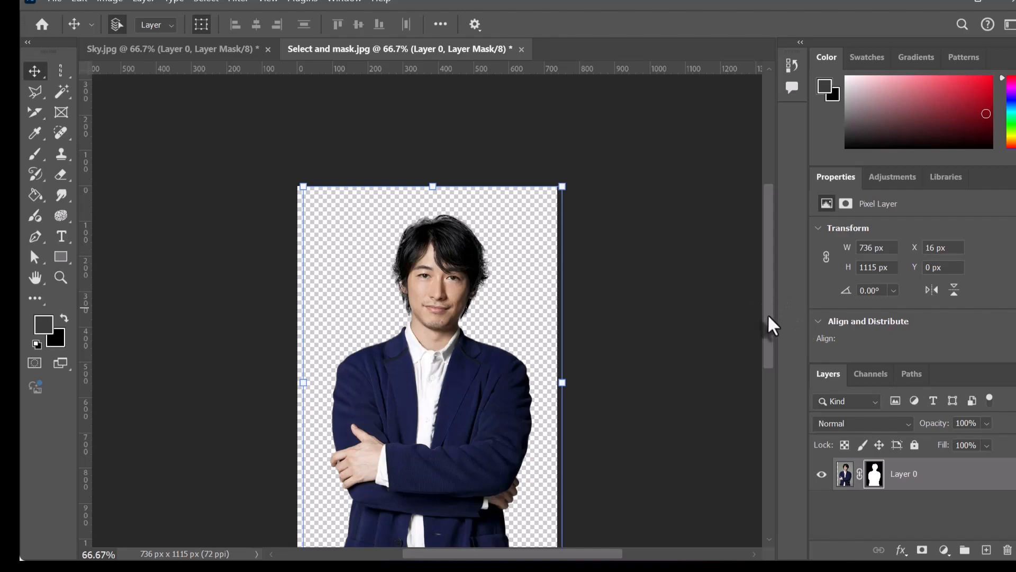
{"action": "left_click_drag", "start_coordinate": [769, 323], "coordinate": [774, 362]}
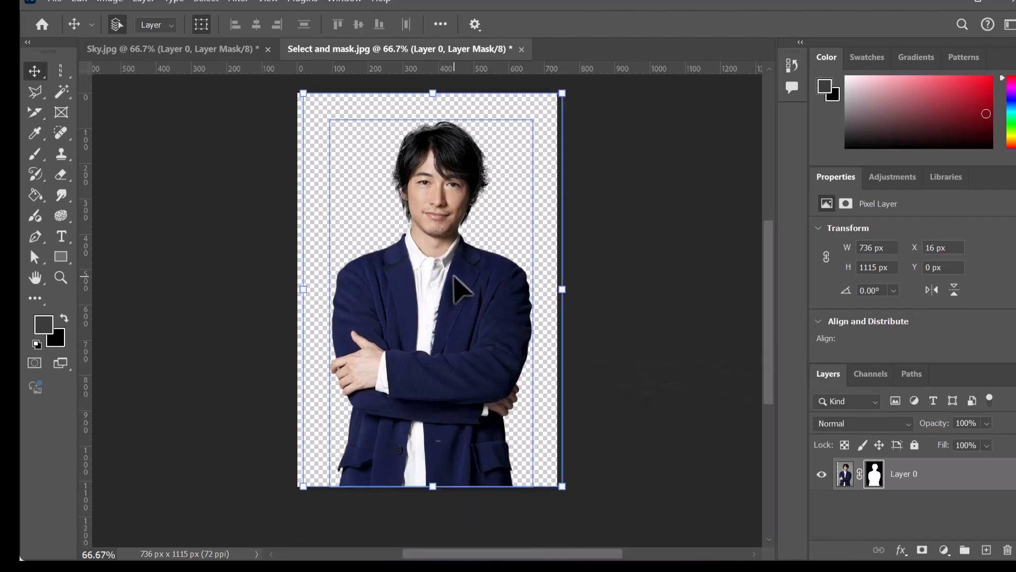
{"action": "left_click_drag", "start_coordinate": [459, 284], "coordinate": [477, 209]}
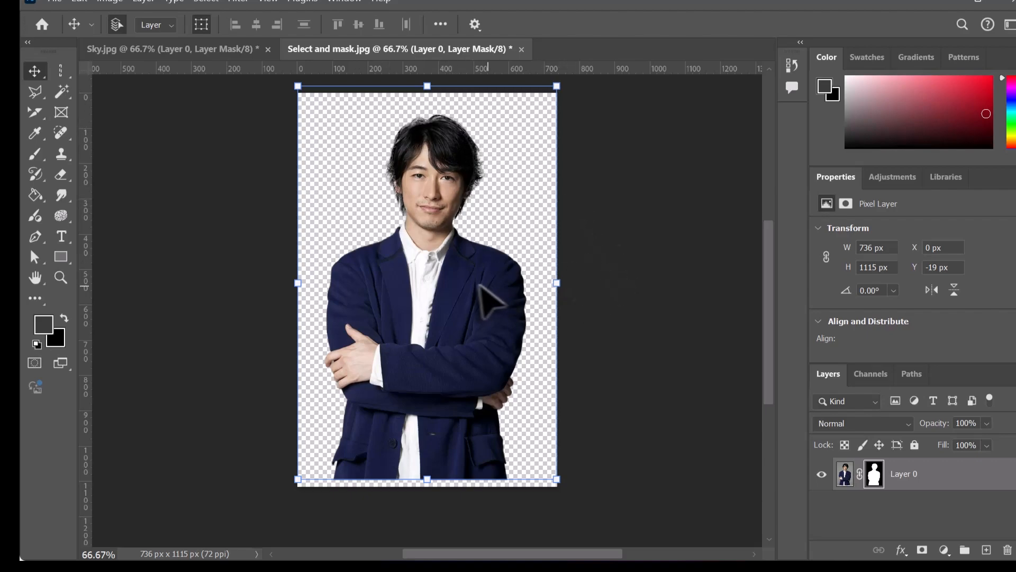
{"action": "left_click_drag", "start_coordinate": [481, 294], "coordinate": [477, 302]}
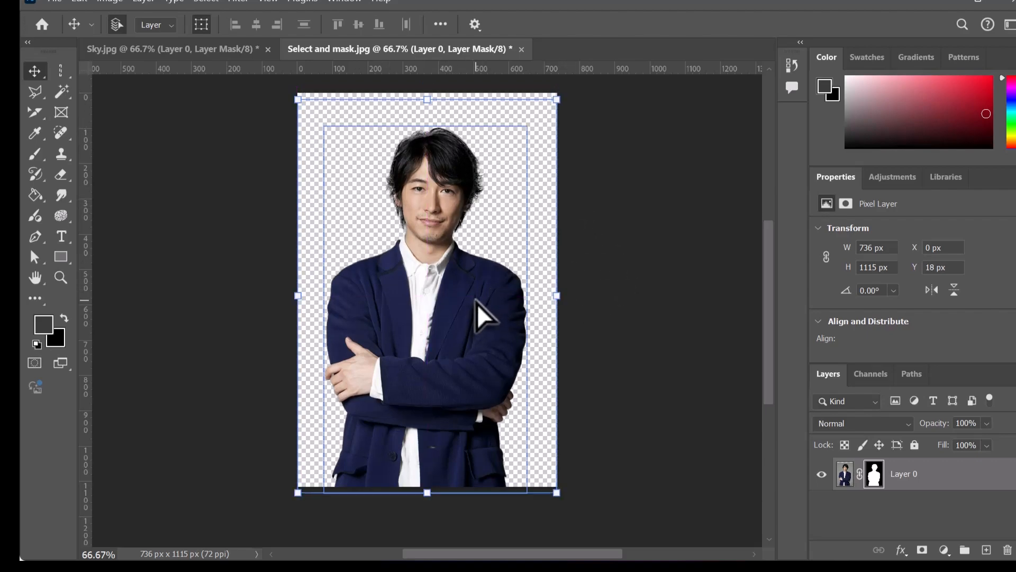
{"action": "left_click", "coordinate": [587, 267]}
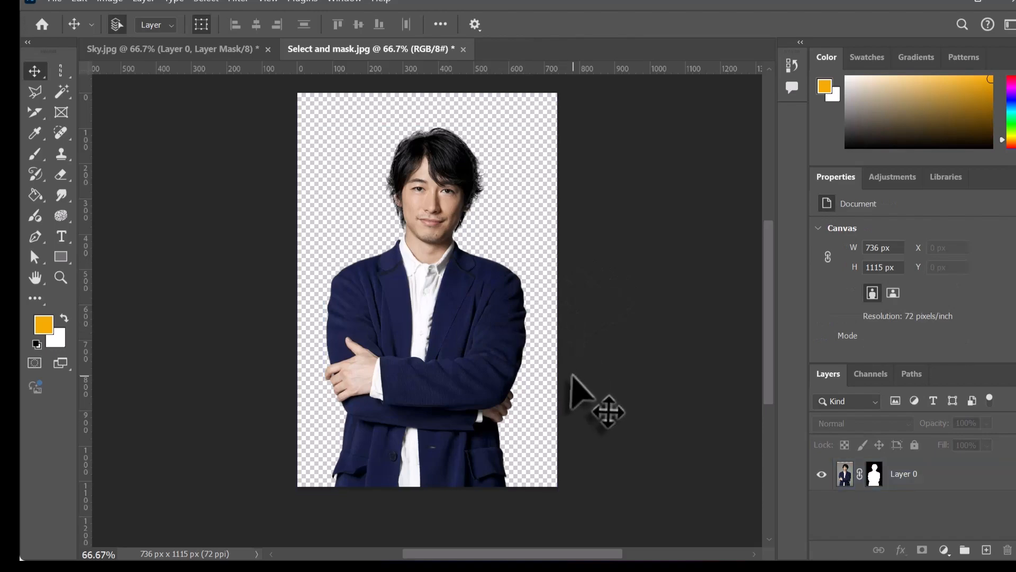